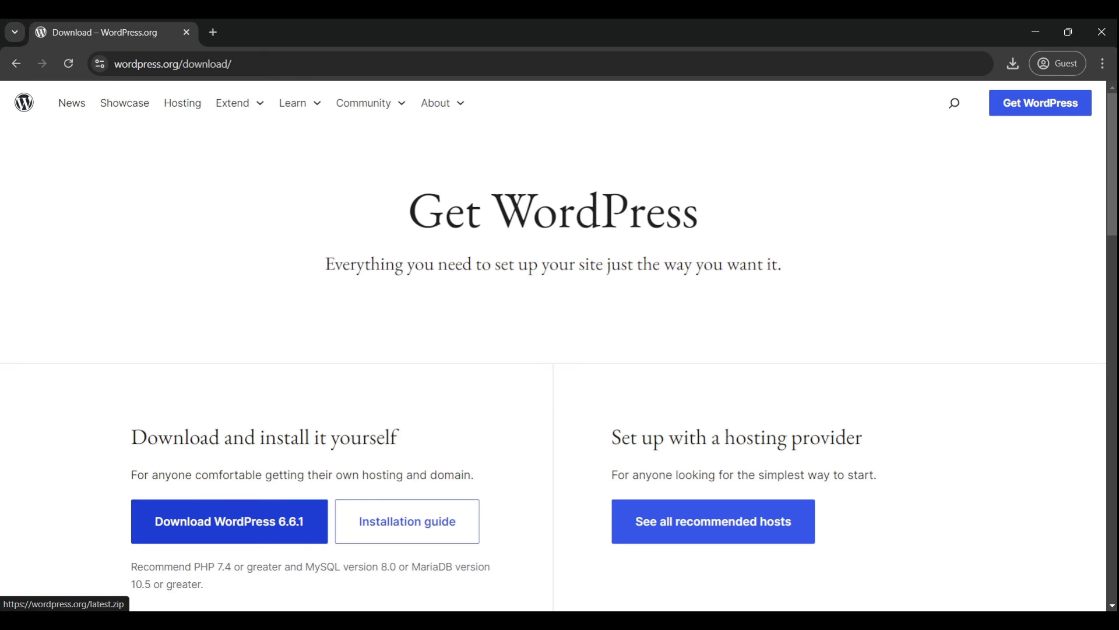
# Step: Leave the WordPress 6.6.1 download page for File Explorer showing drive C
pyautogui.hotkey('alt', 'Tab')
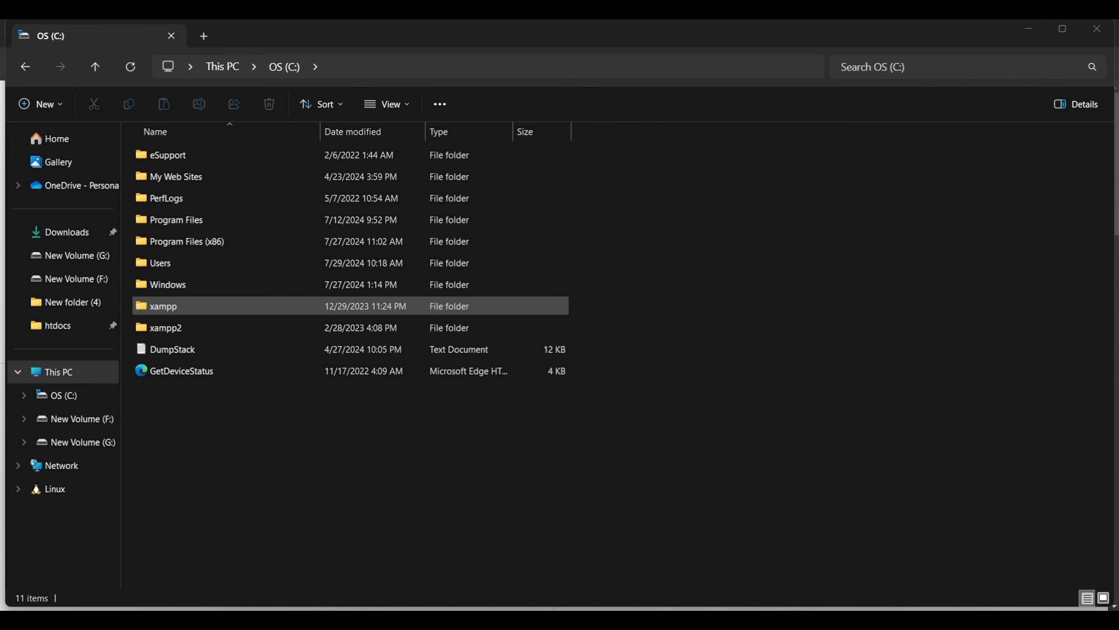
# Step: Create a folder named mywordpresssite inside C:\xampp\htdocs and open it
pyautogui.doubleClick(157, 306)
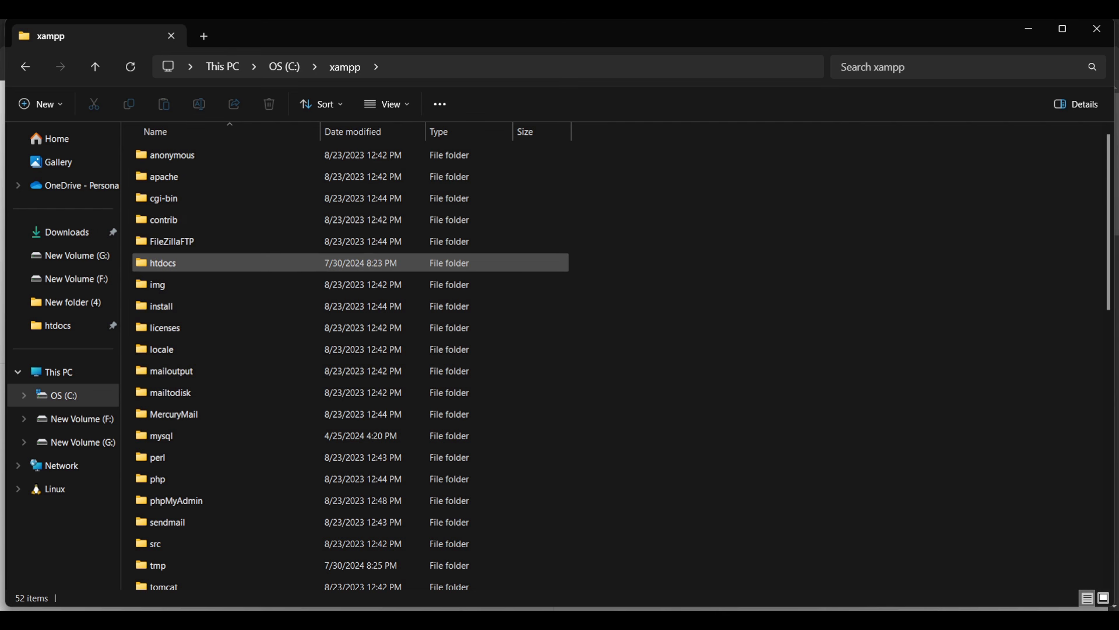
pyautogui.doubleClick(157, 263)
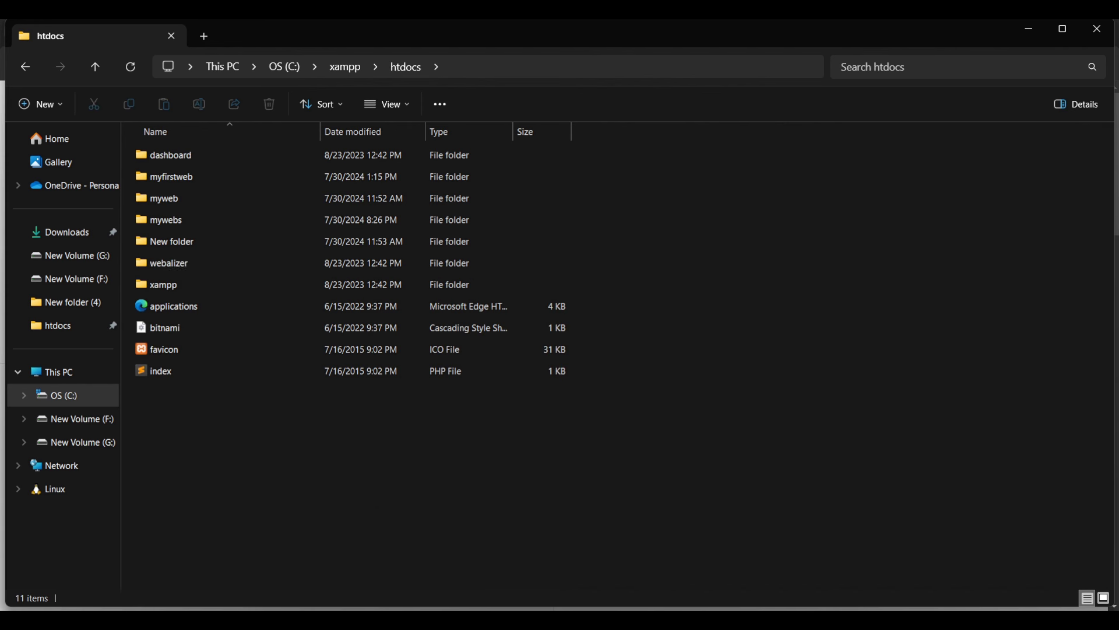
pyautogui.rightClick(746, 226)
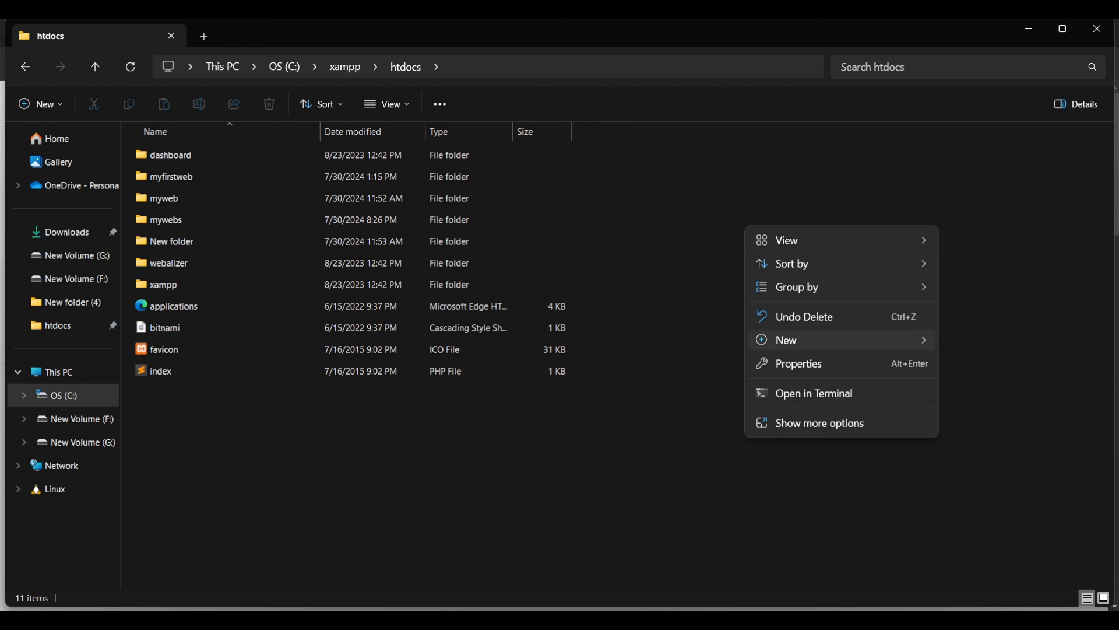
pyautogui.moveTo(839, 340)
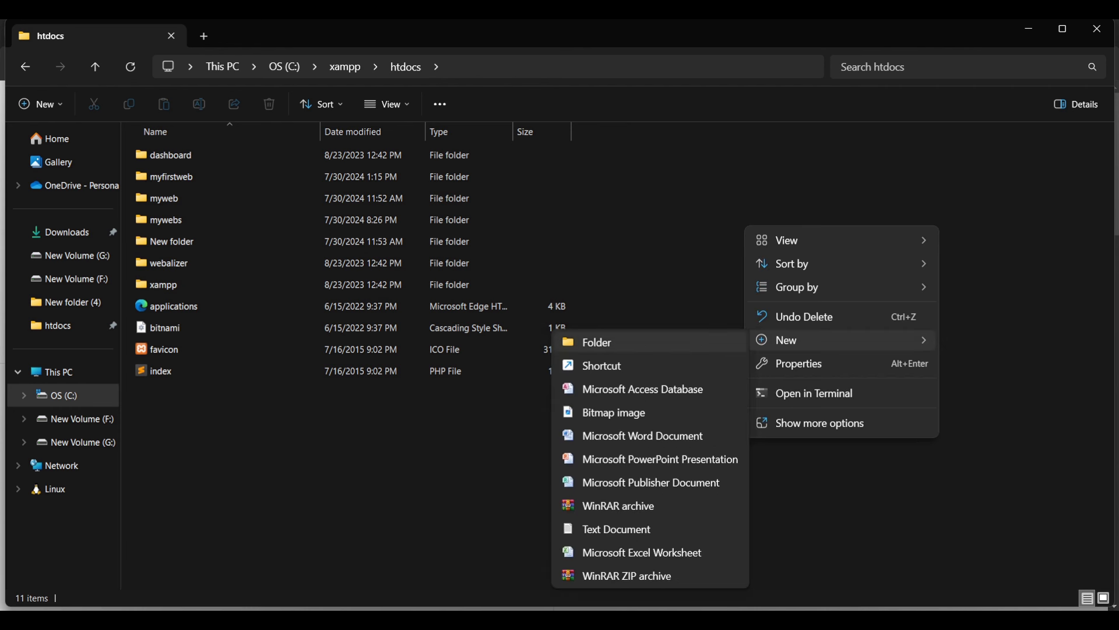
pyautogui.click(641, 342)
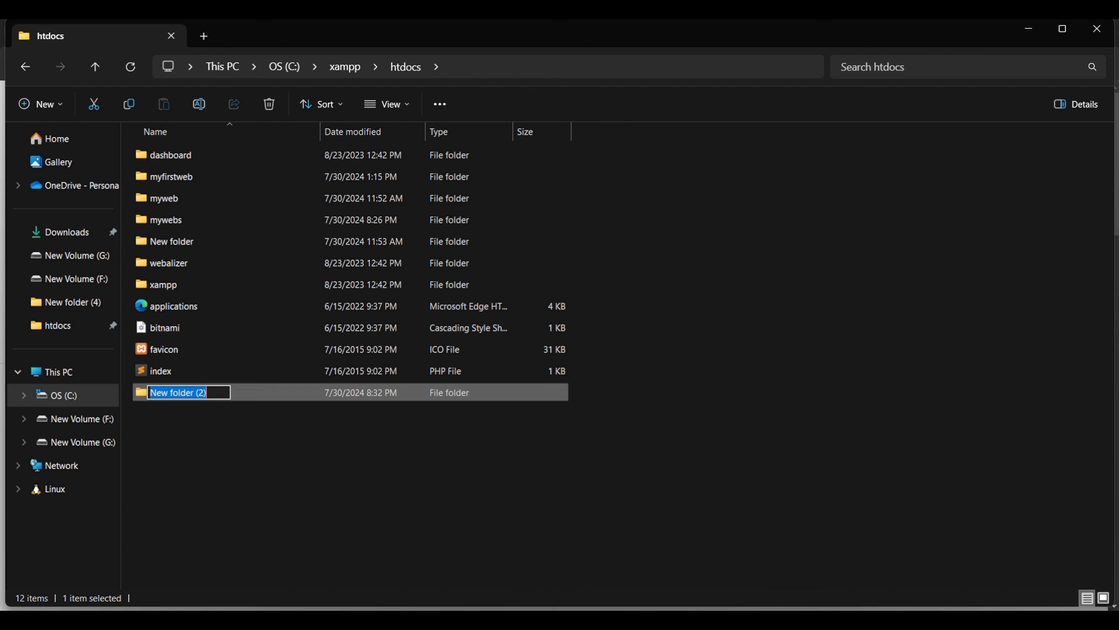
pyautogui.write('myw')
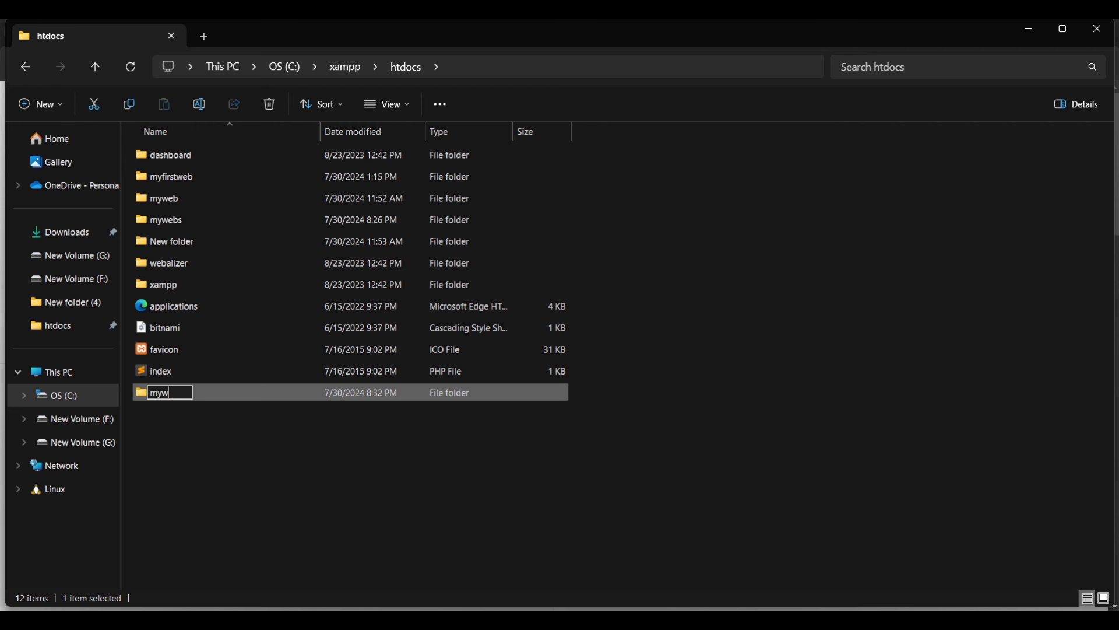
pyautogui.write('ordpresssite')
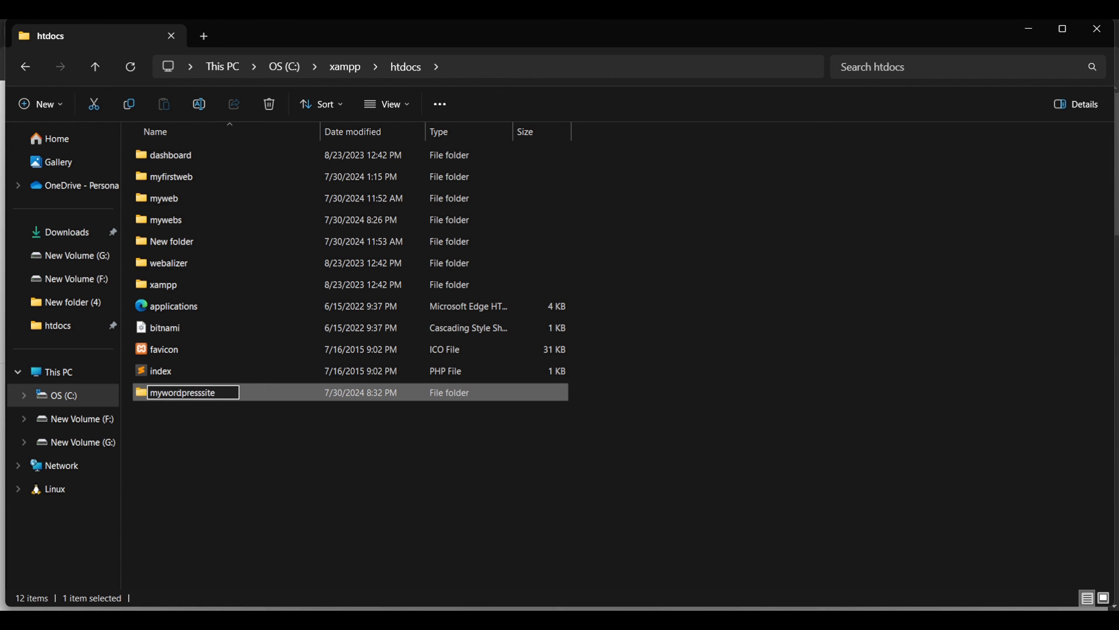
pyautogui.press('Return')
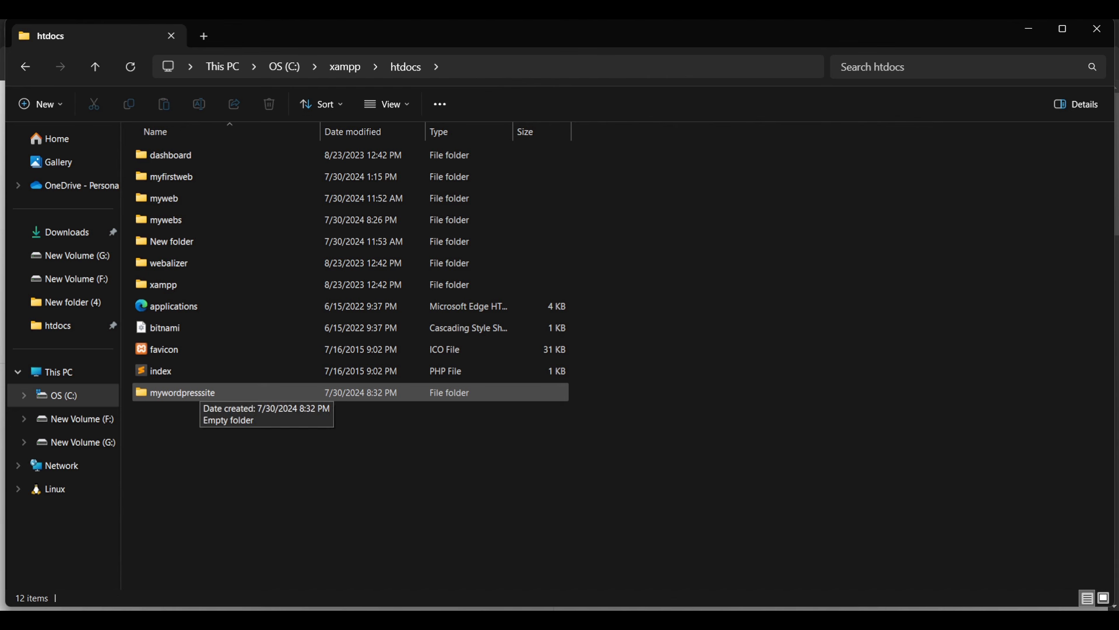
pyautogui.click(201, 392)
pyautogui.press('Return')
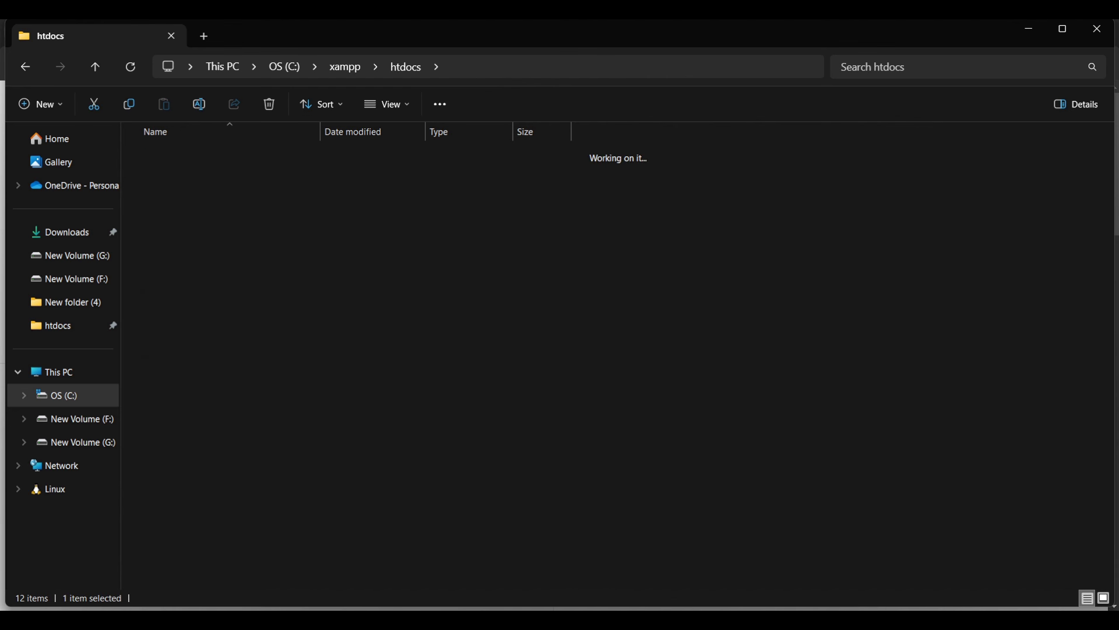
# Step: Move the wordpress-6.6.1 ZIP from Downloads into C:\xampp\htdocs\mywordpresssite
pyautogui.hotkey('alt', 'Tab')
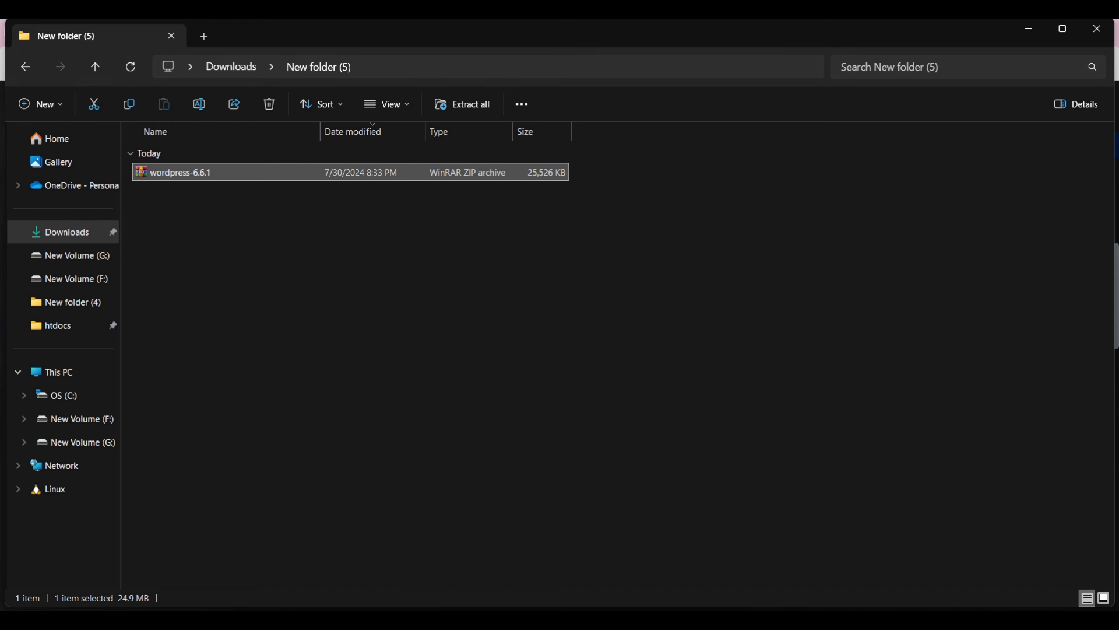
pyautogui.hotkey('ctrl', 'x')
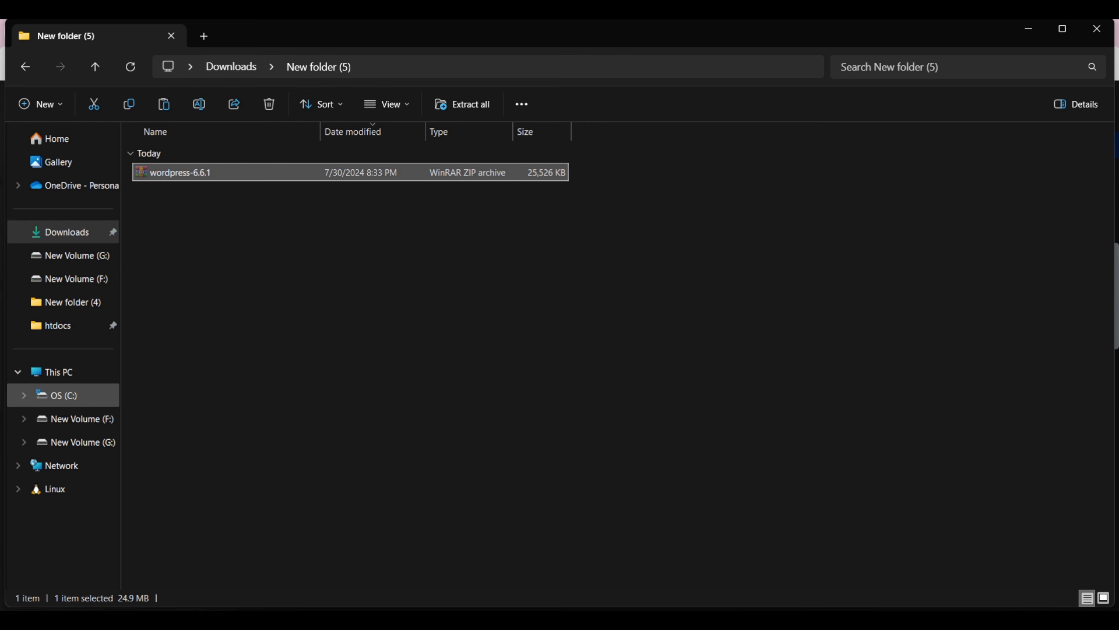
pyautogui.click(58, 395)
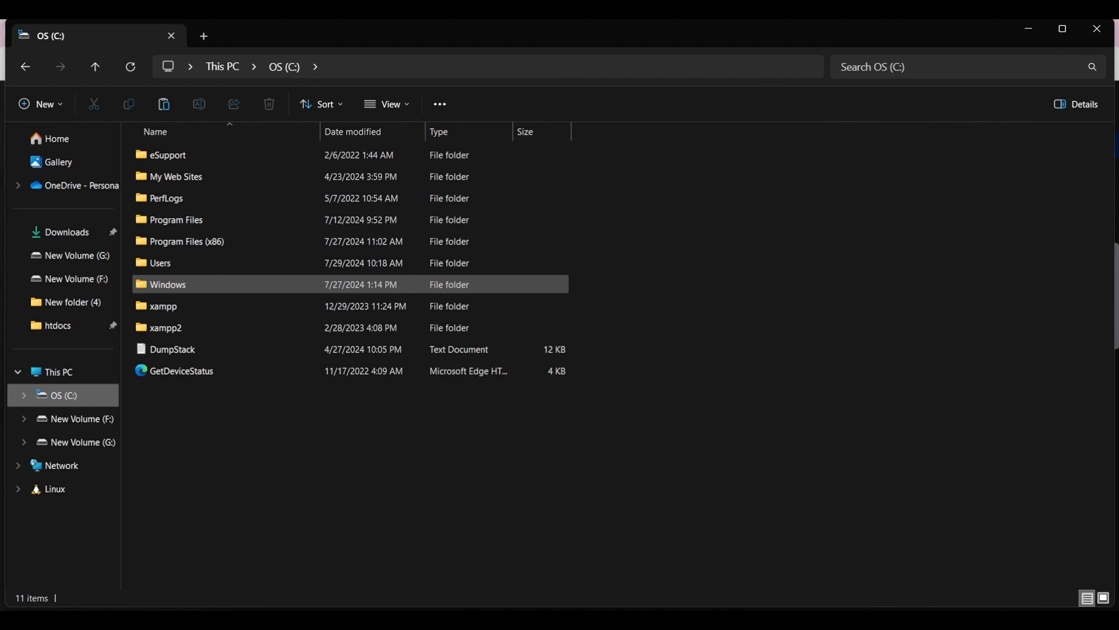
pyautogui.doubleClick(163, 305)
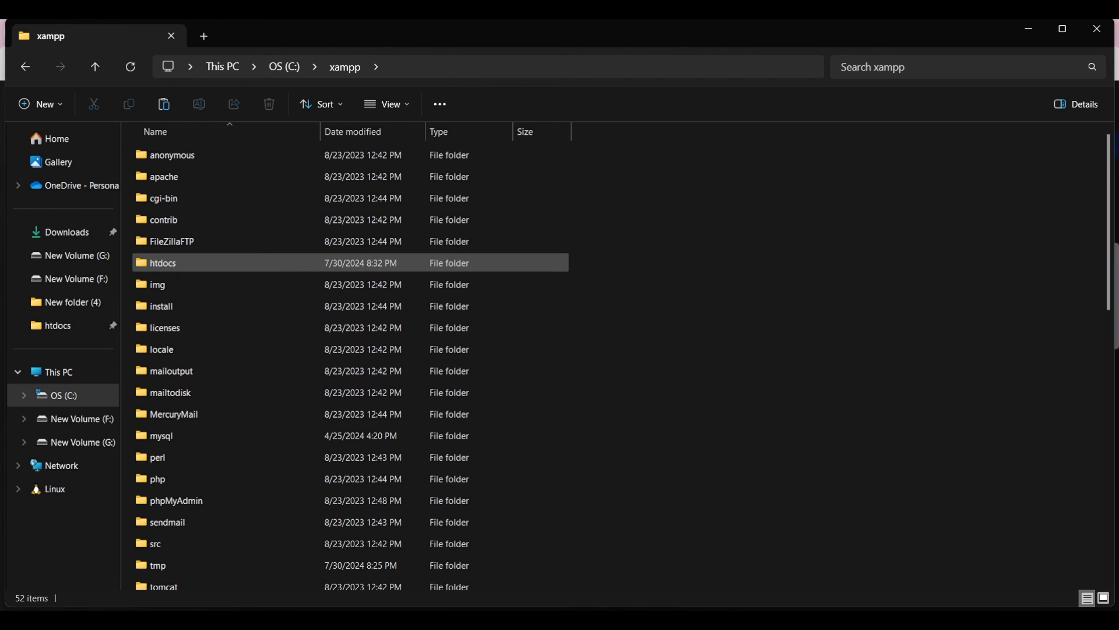
pyautogui.doubleClick(163, 263)
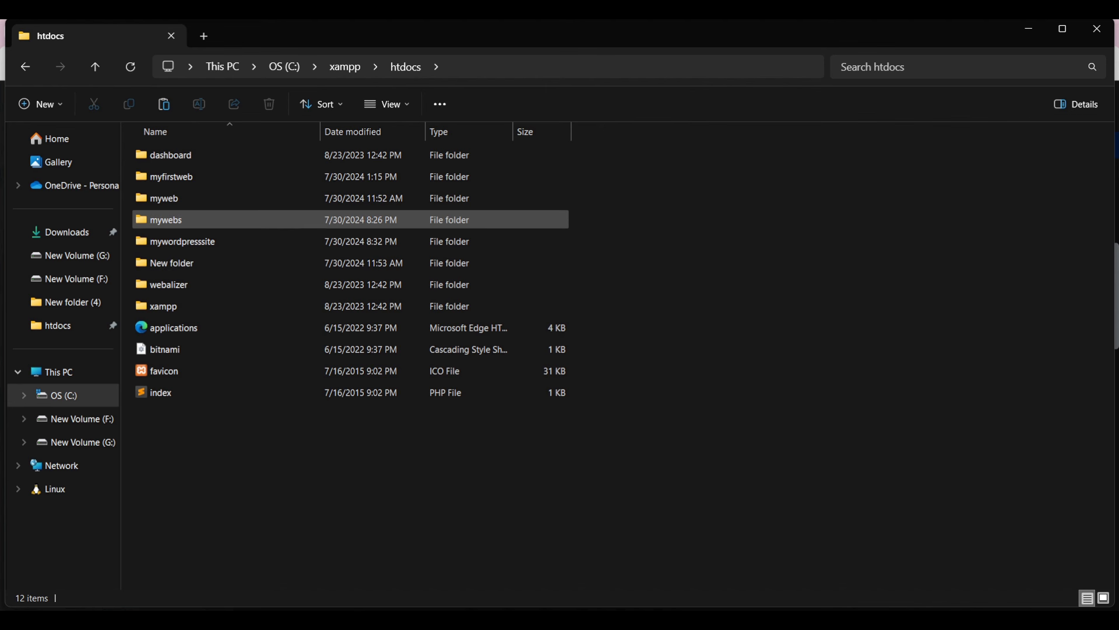
pyautogui.doubleClick(174, 241)
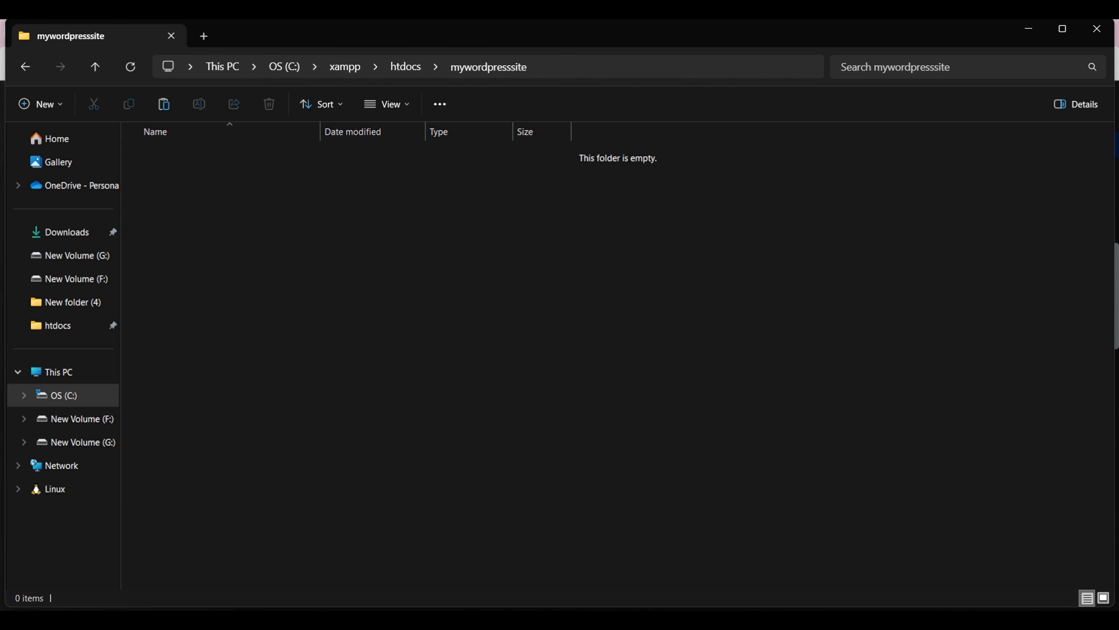
pyautogui.hotkey('ctrl', 'v')
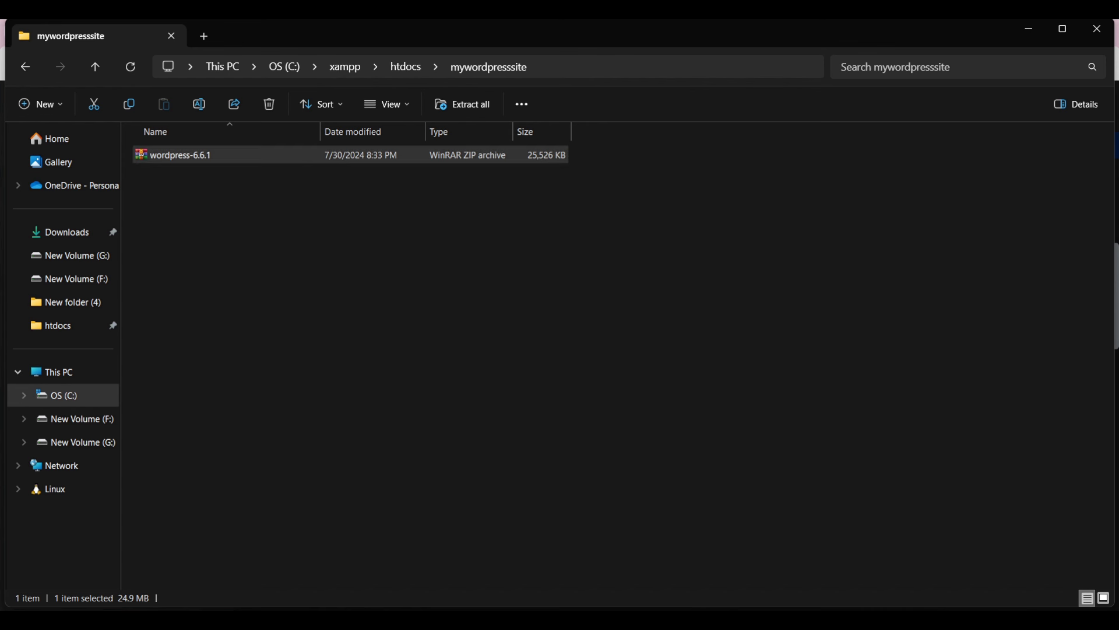
# Step: Extract the wordpress-6.6.1 ZIP in place with WinRAR and open the resulting wordpress folder
pyautogui.hotkey('shift', 'F10')
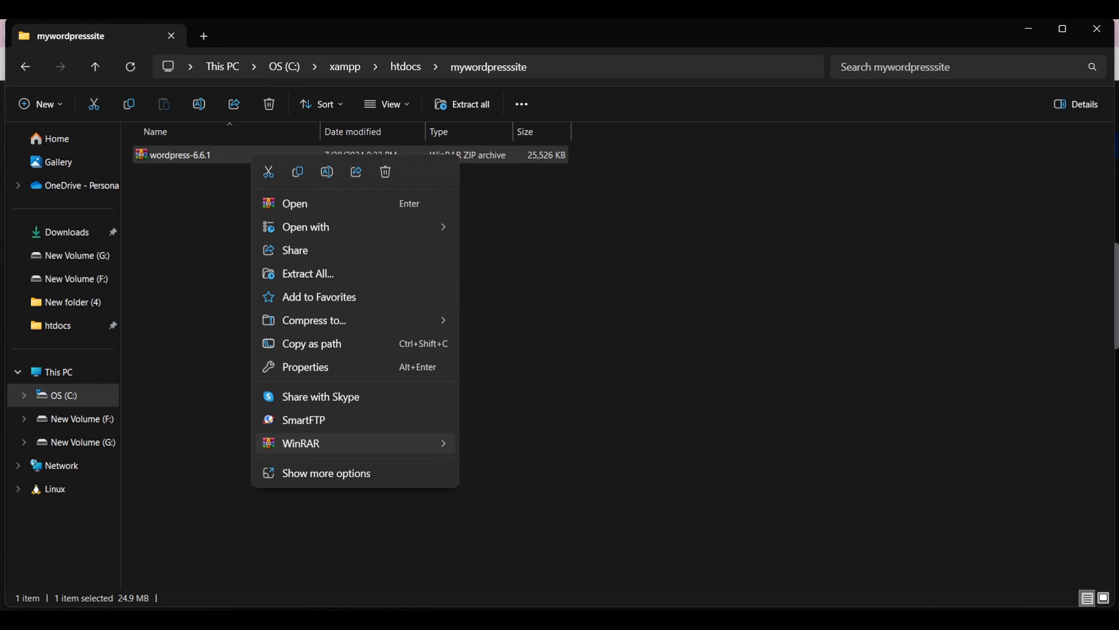
pyautogui.press('Right')
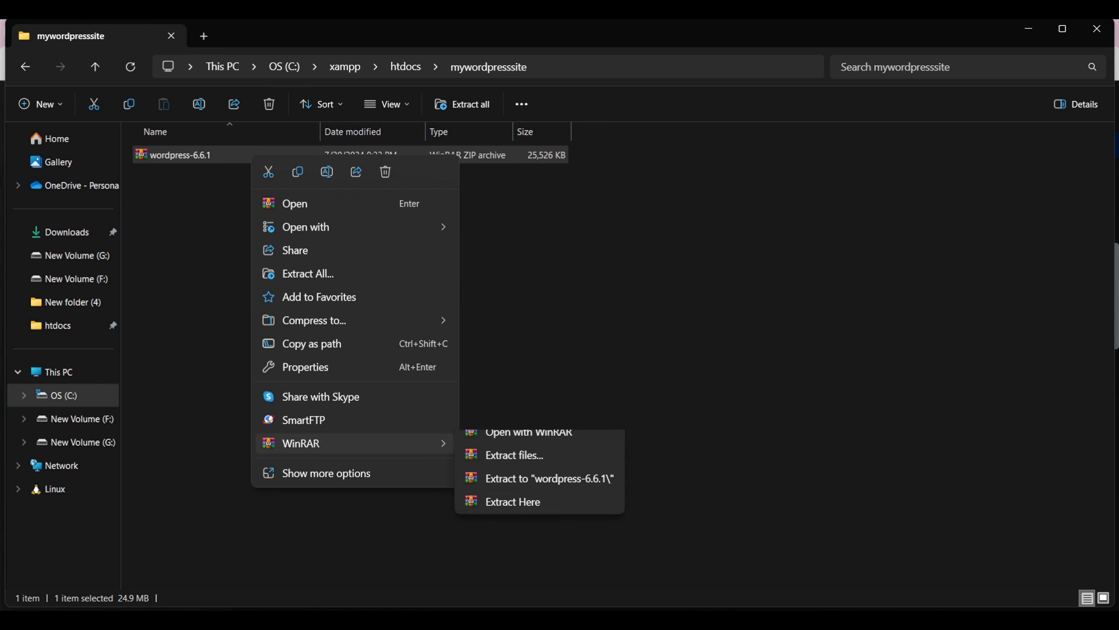
pyautogui.press('Down')
pyautogui.press('Down')
pyautogui.press('Down')
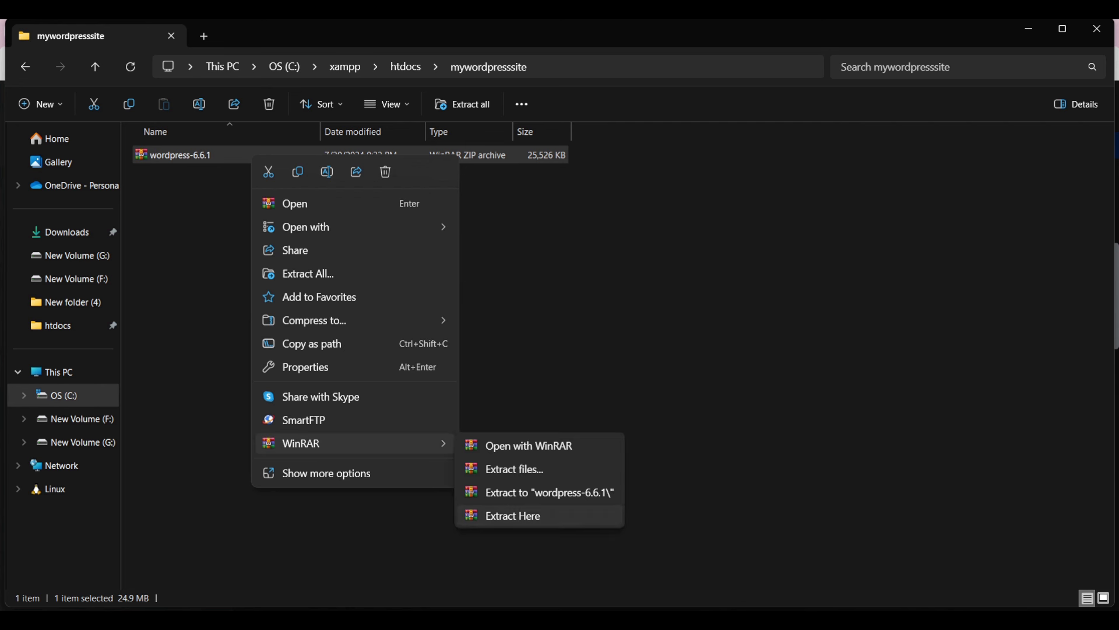
pyautogui.press('Return')
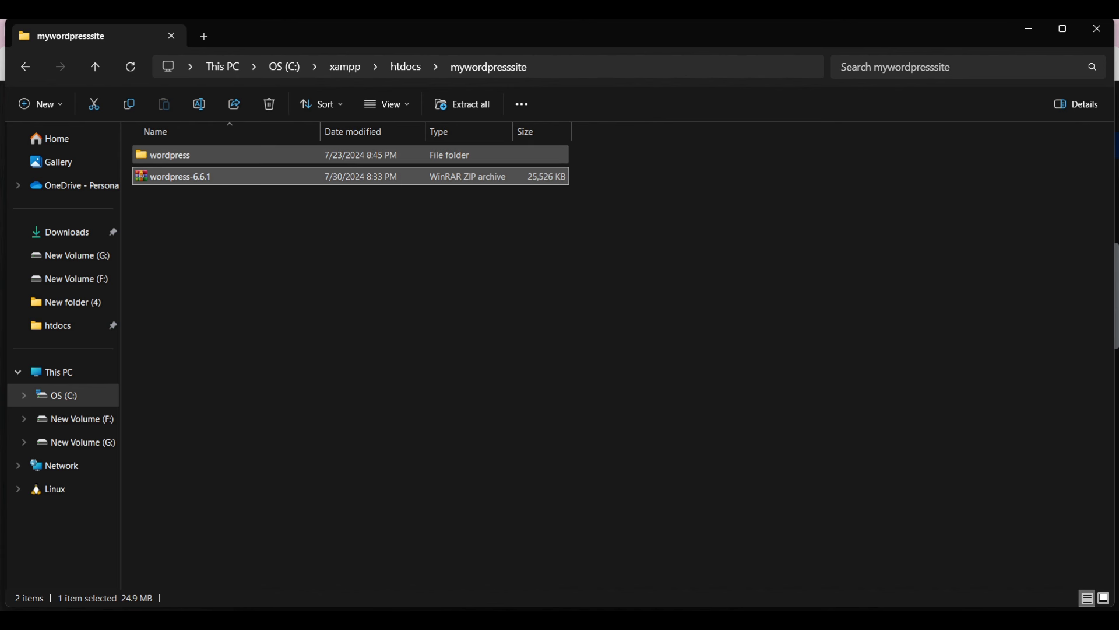
pyautogui.doubleClick(163, 154)
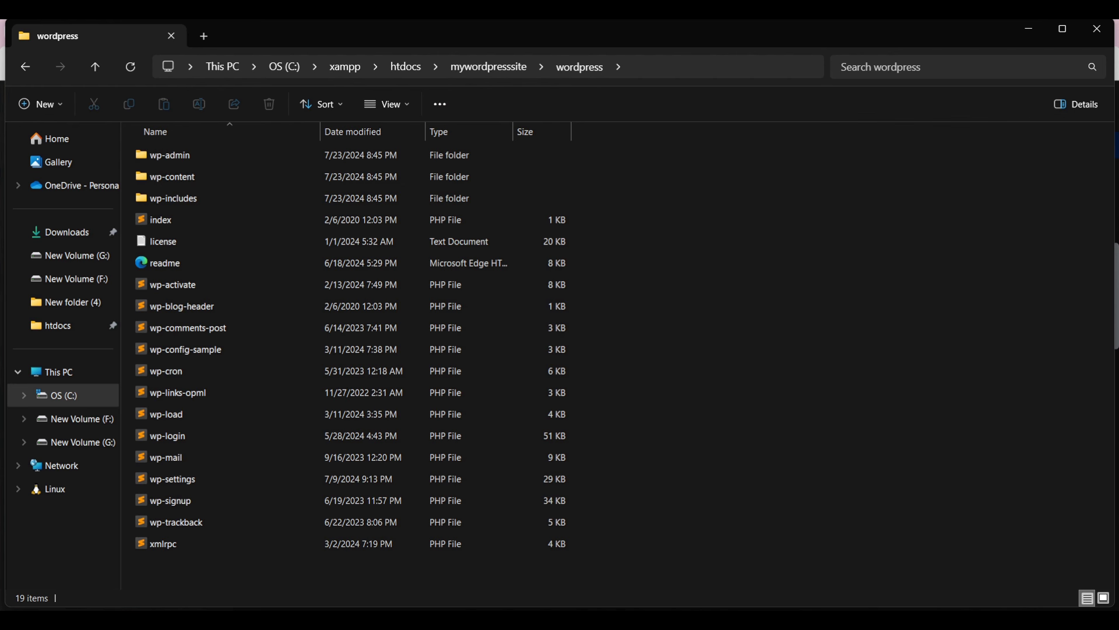
# Step: Move all 19 WordPress files from the wordpress subfolder up into mywordpresssite
pyautogui.hotkey('ctrl', 'a')
pyautogui.hotkey('ctrl', 'x')
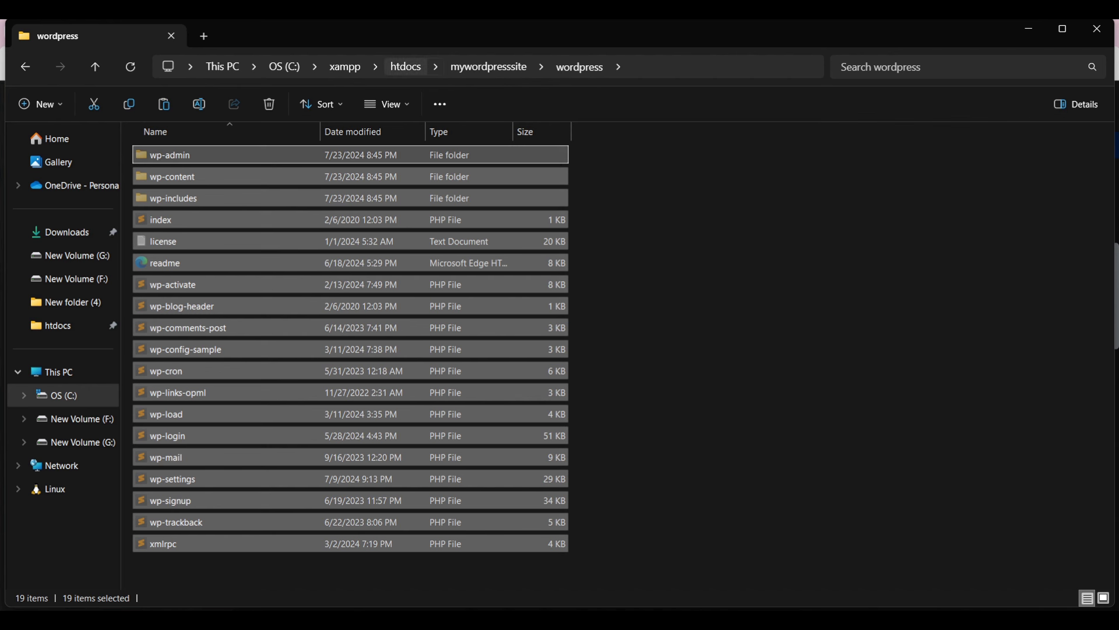
pyautogui.click(489, 67)
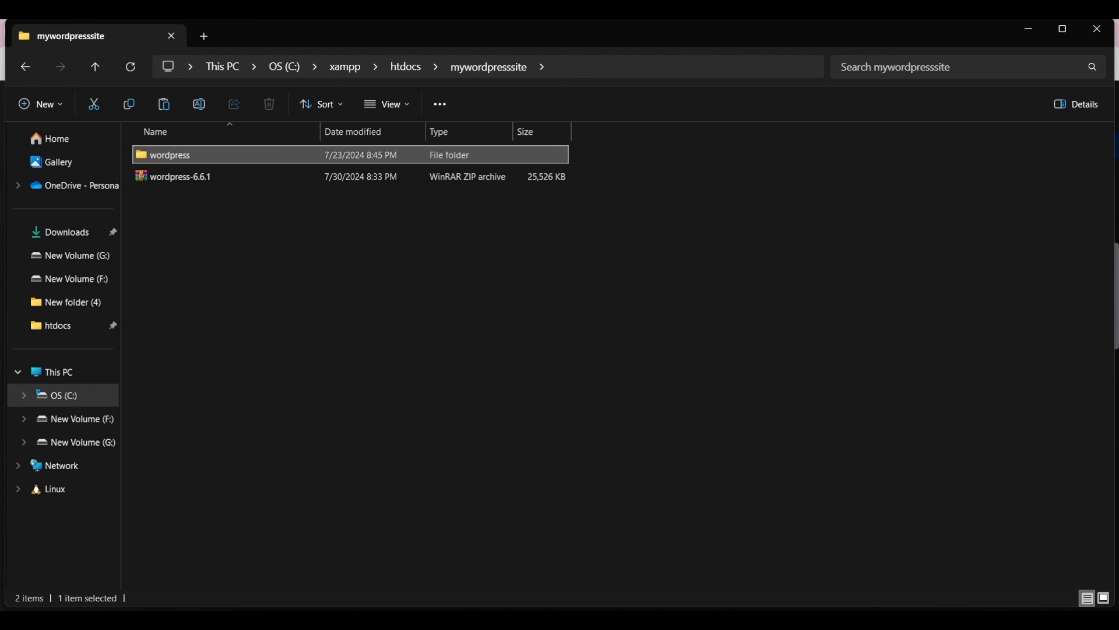
pyautogui.press('Escape')
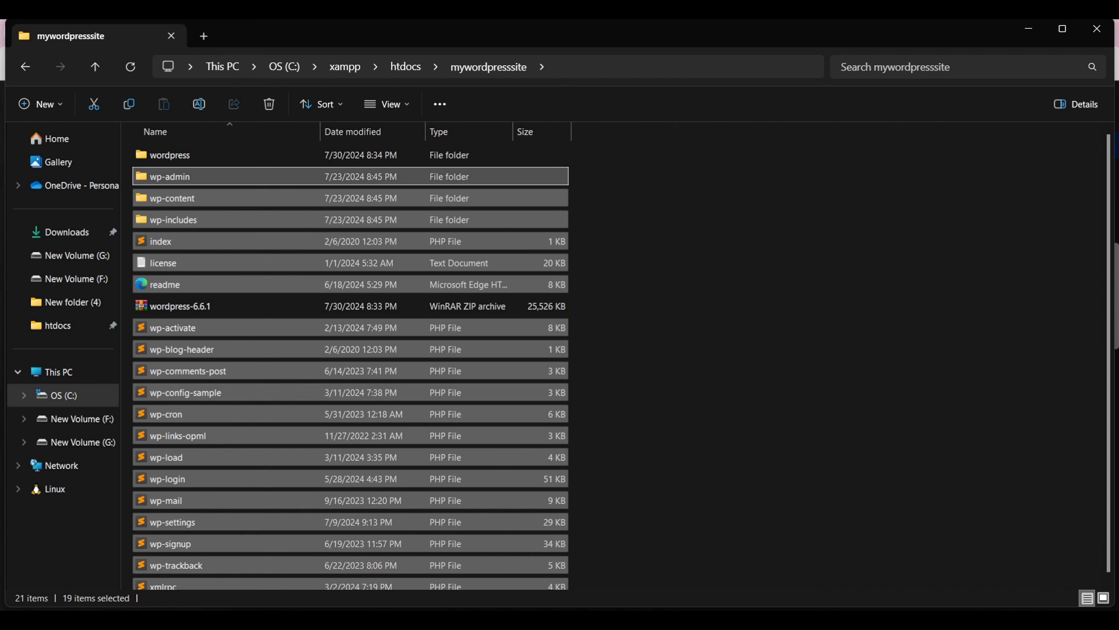
pyautogui.press('Escape')
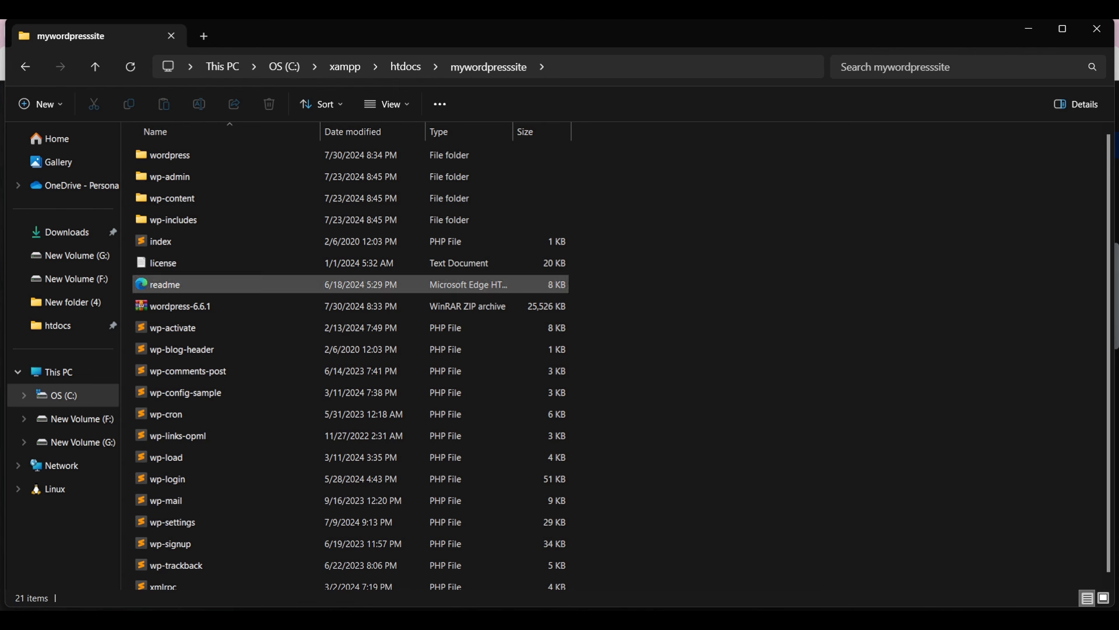
# Step: Delete the leftover wordpress folder and wordpress-6.6.1 ZIP
pyautogui.click(175, 306)
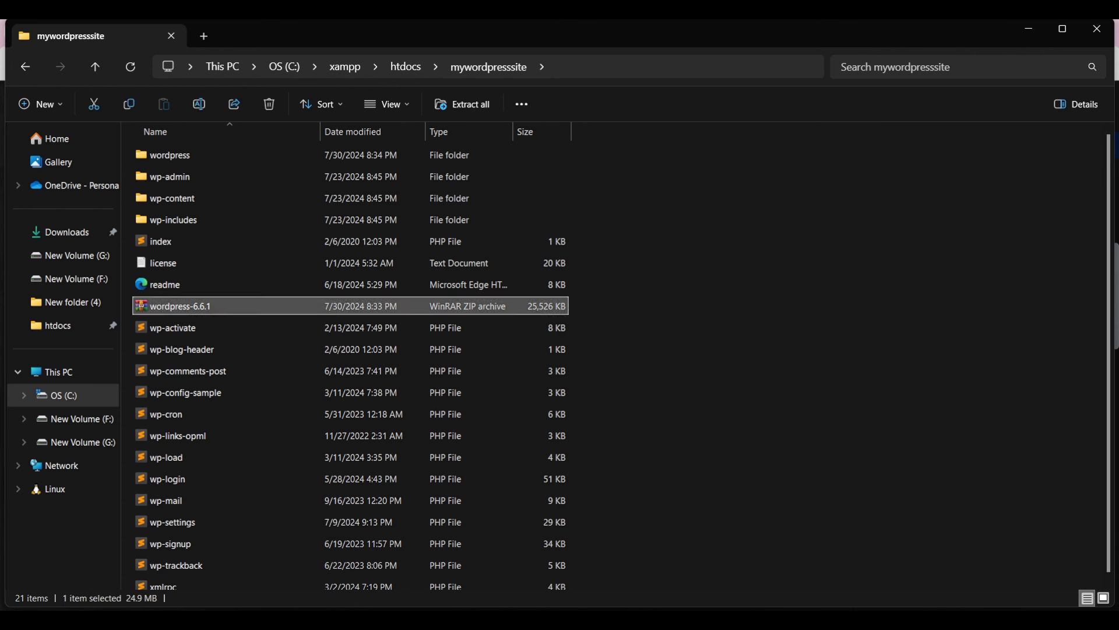
pyautogui.keyDown('ctrl'); pyautogui.click(163, 155); pyautogui.keyUp('ctrl')
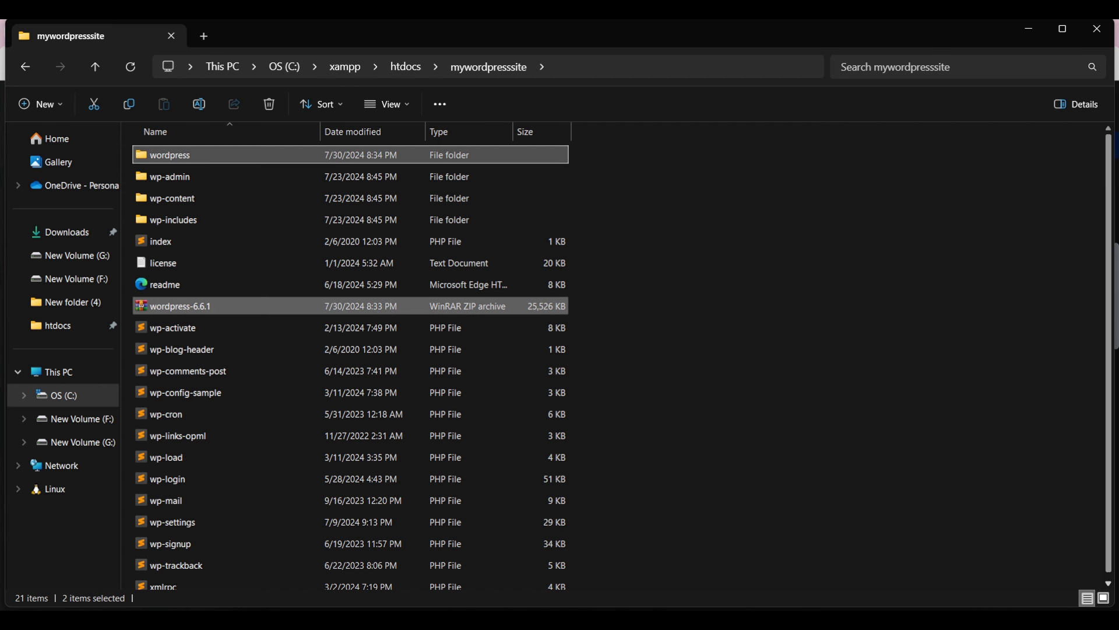
pyautogui.press('Delete')
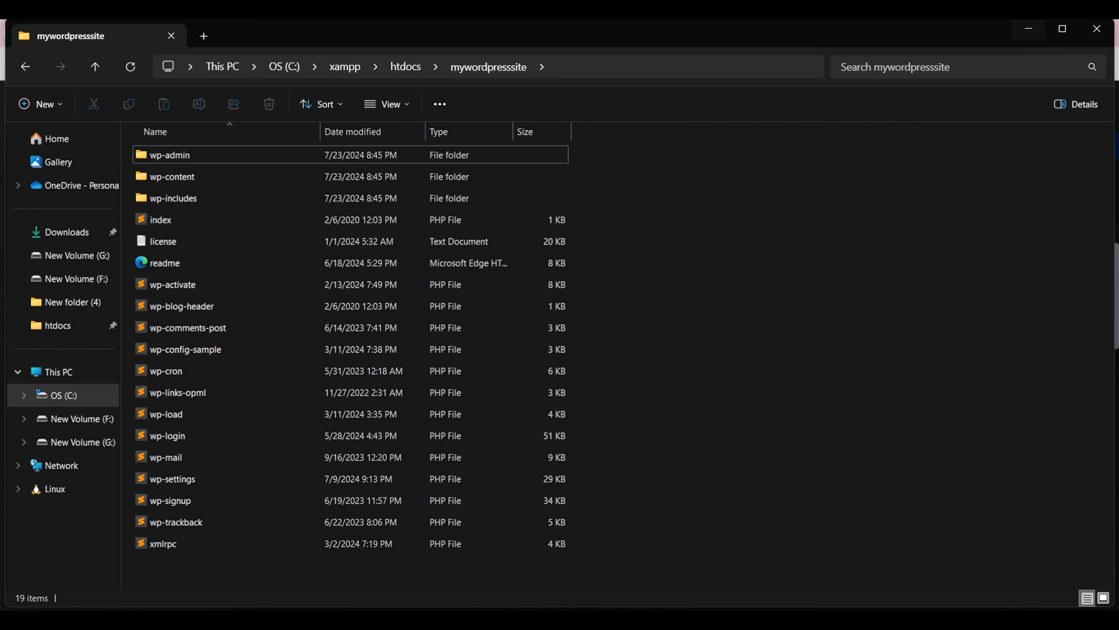
# Step: Start Apache and MySQL in XAMPP Control Panel, then minimize the panel
pyautogui.hotkey('alt', 'Tab')
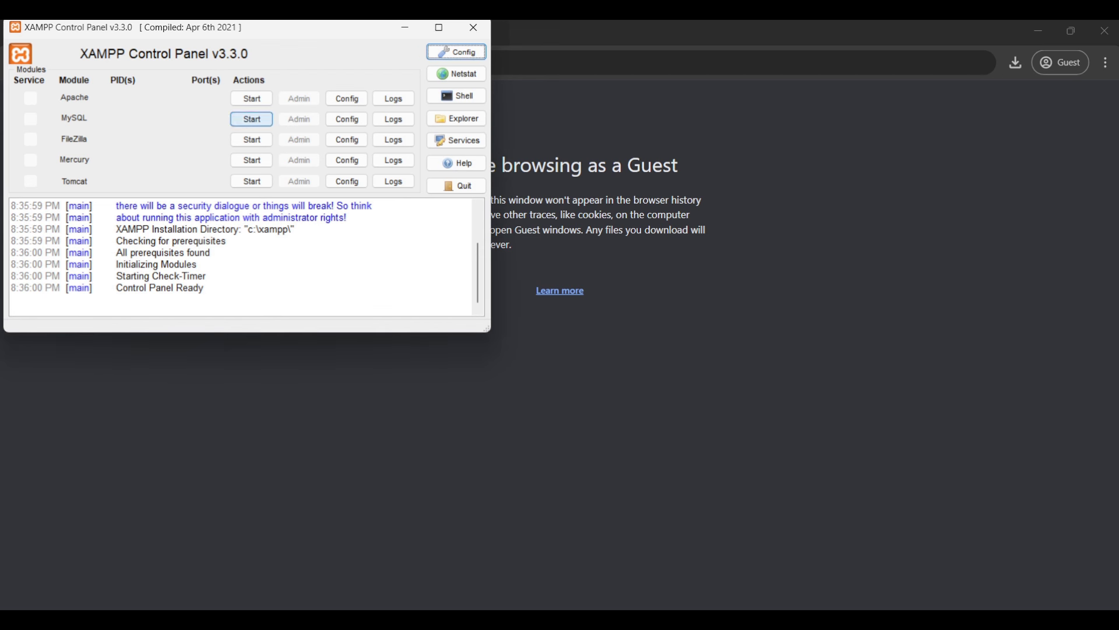
pyautogui.click(252, 98)
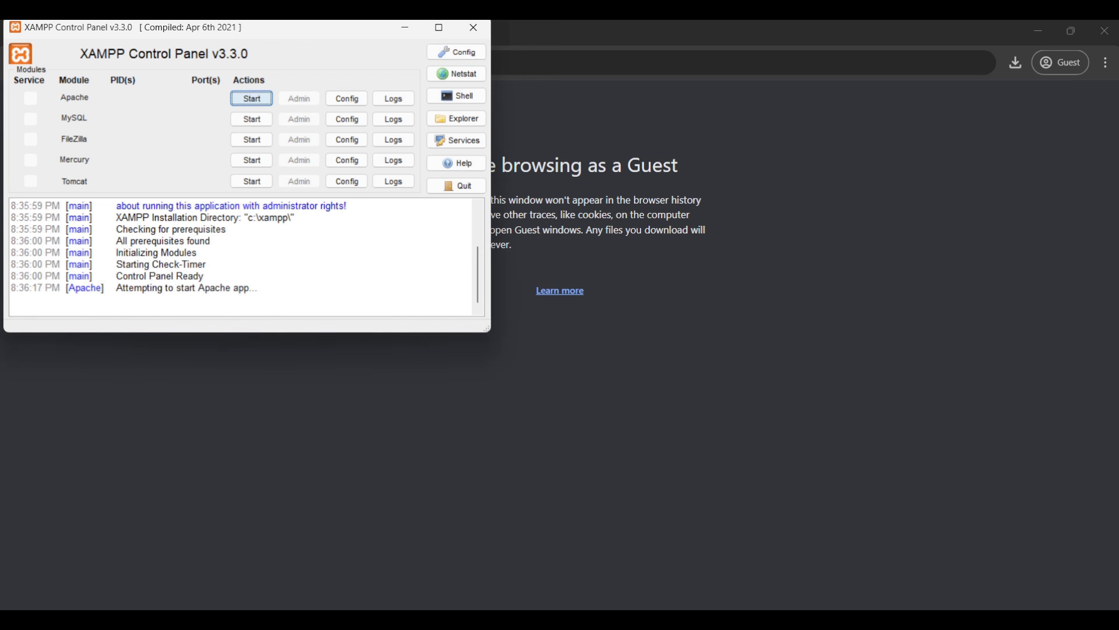
pyautogui.click(252, 119)
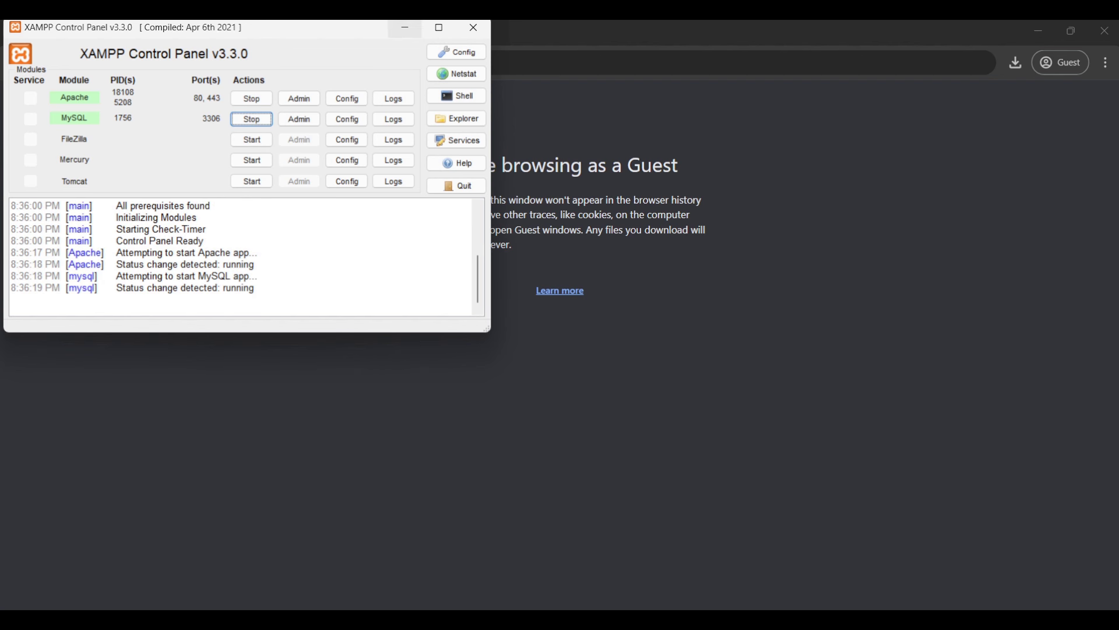
pyautogui.click(404, 28)
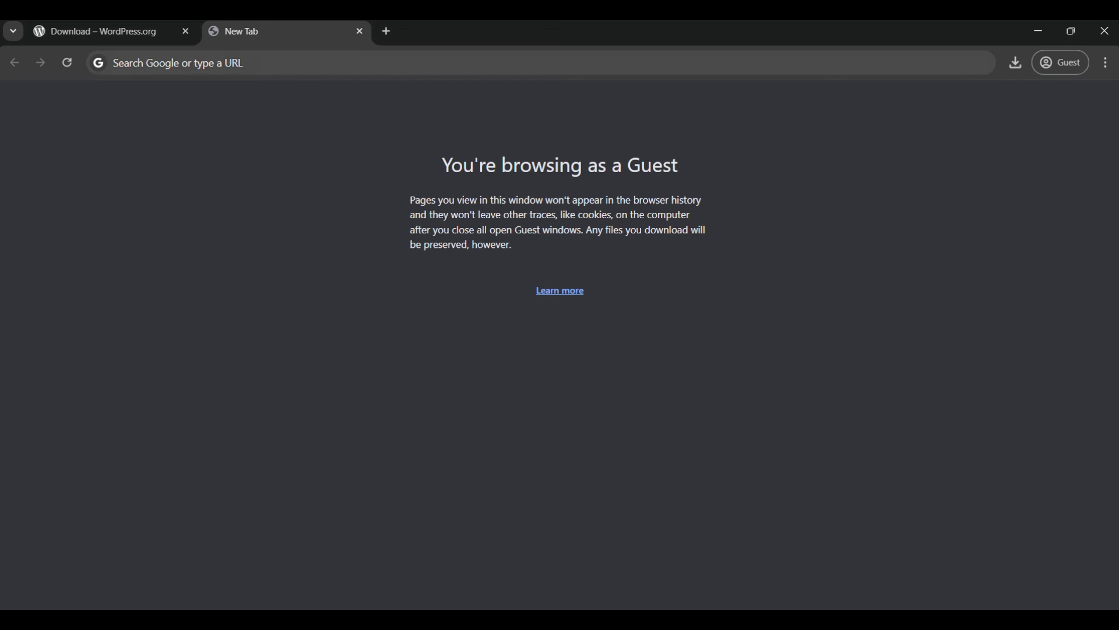
# Step: Load localhost in Chrome and go from the XAMPP dashboard to phpMyAdmin
pyautogui.click(114, 63)
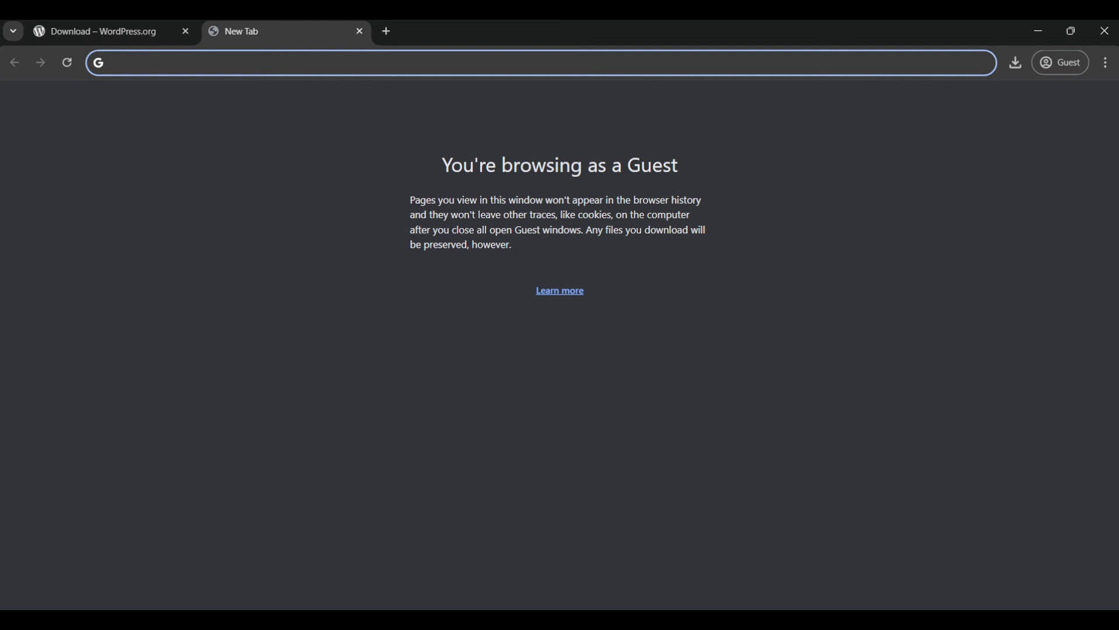
pyautogui.write('lo')
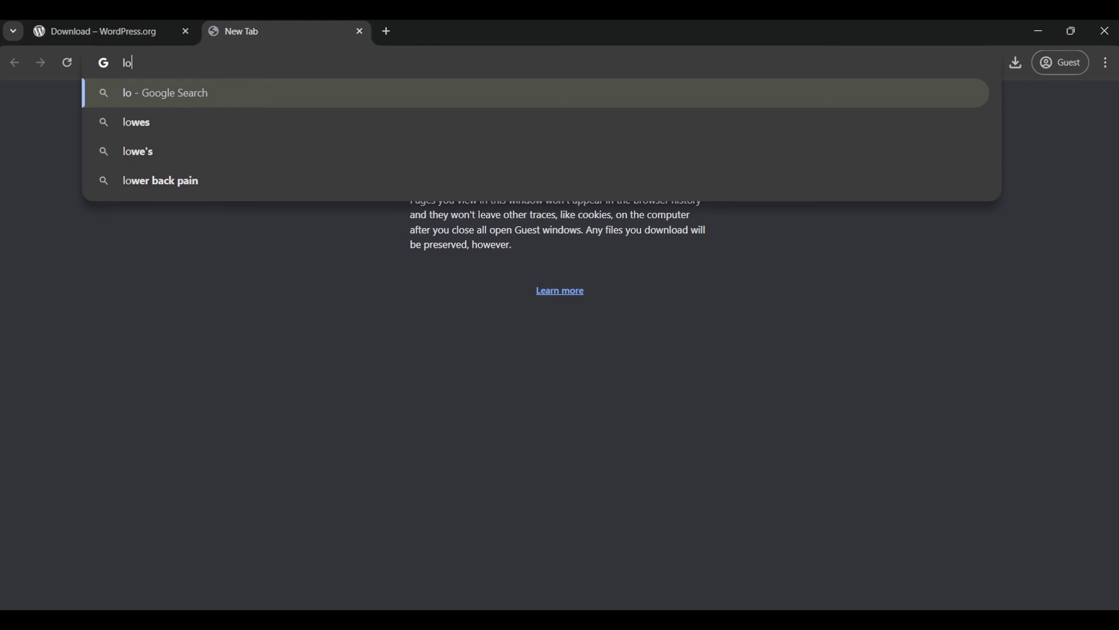
pyautogui.write('ca')
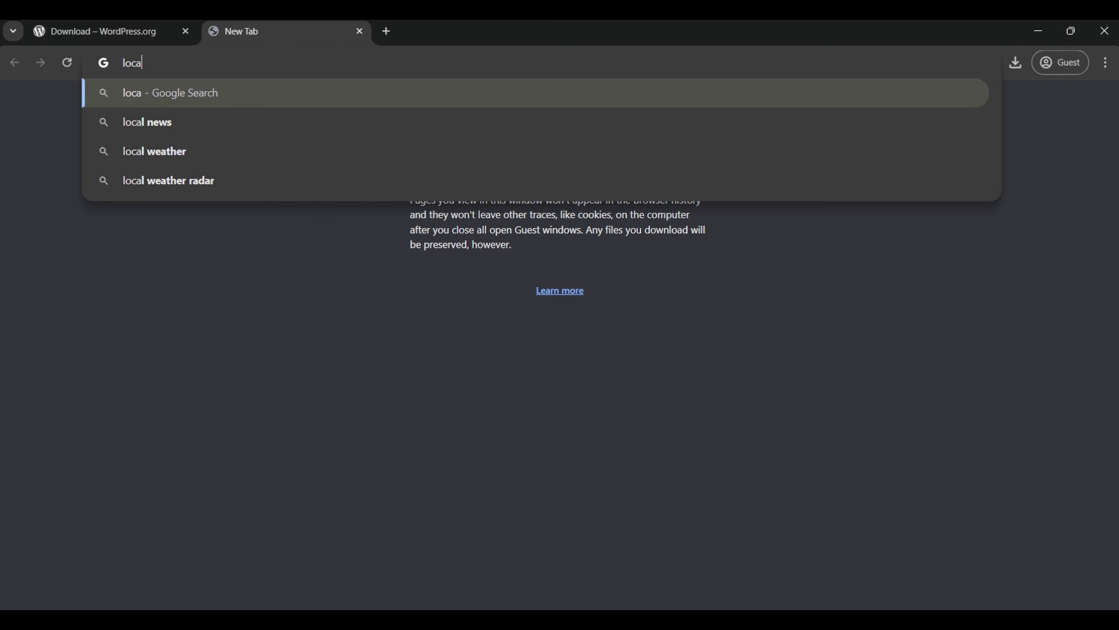
pyautogui.write('lh')
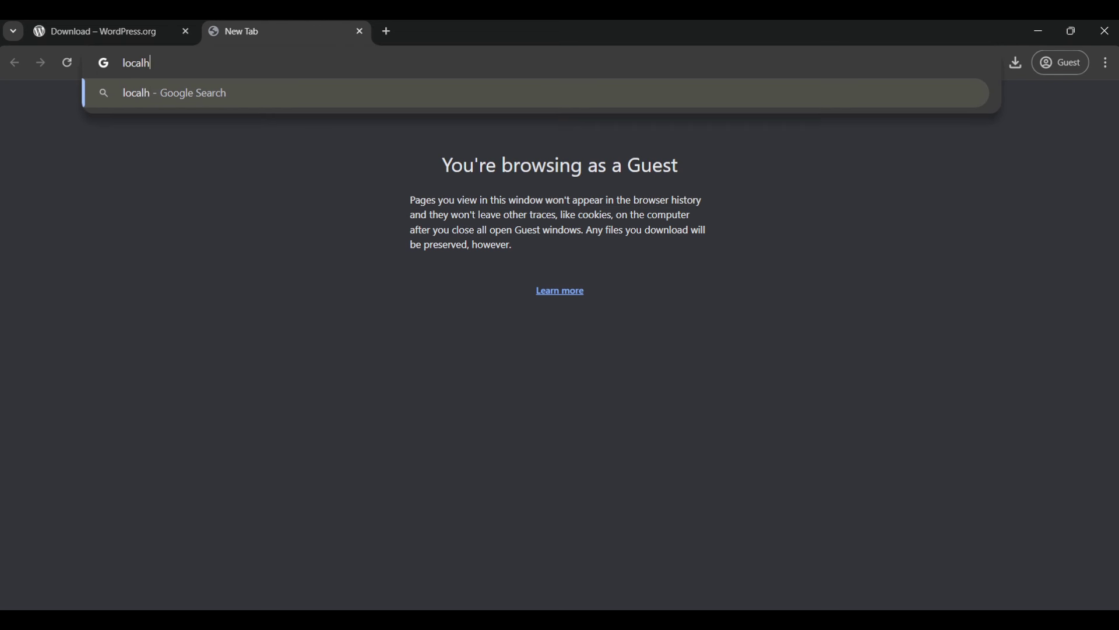
pyautogui.write('o')
pyautogui.write('st')
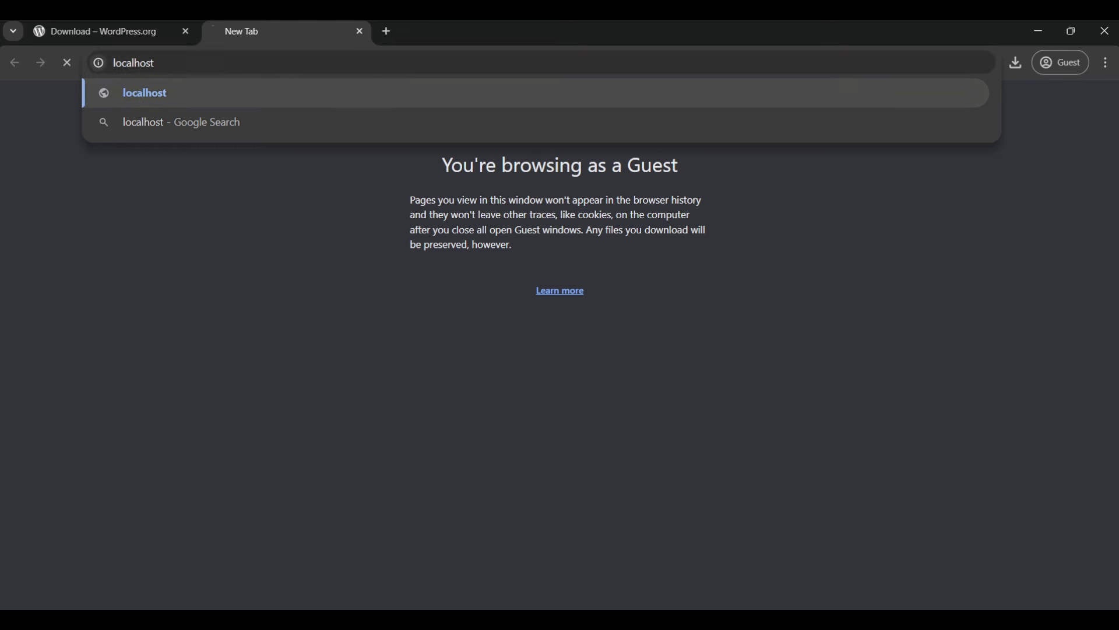
pyautogui.press('Return')
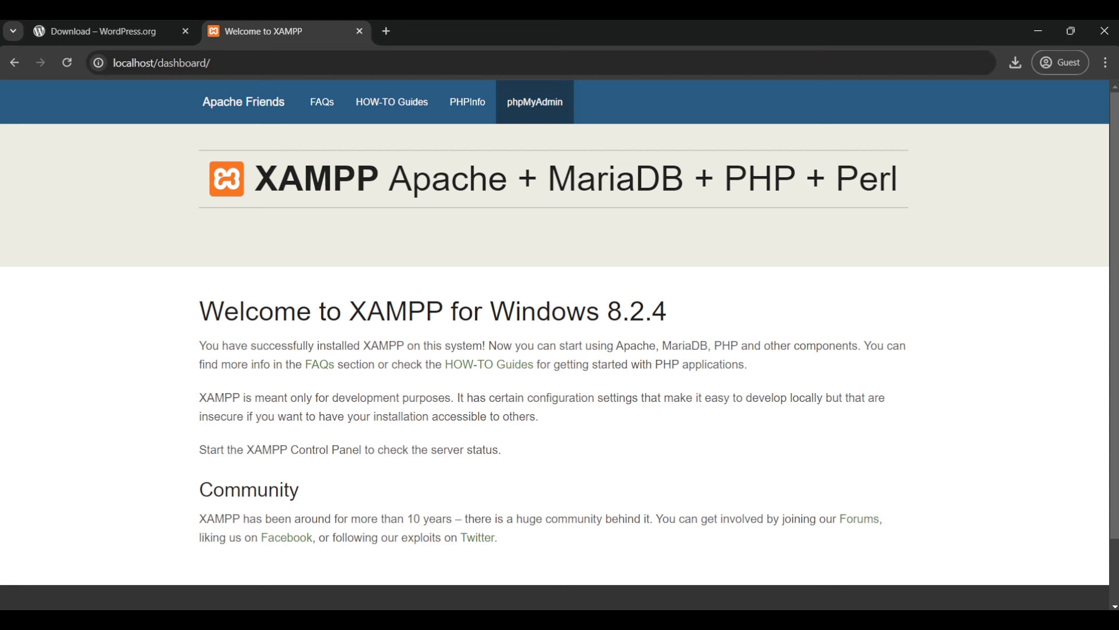
pyautogui.click(534, 102)
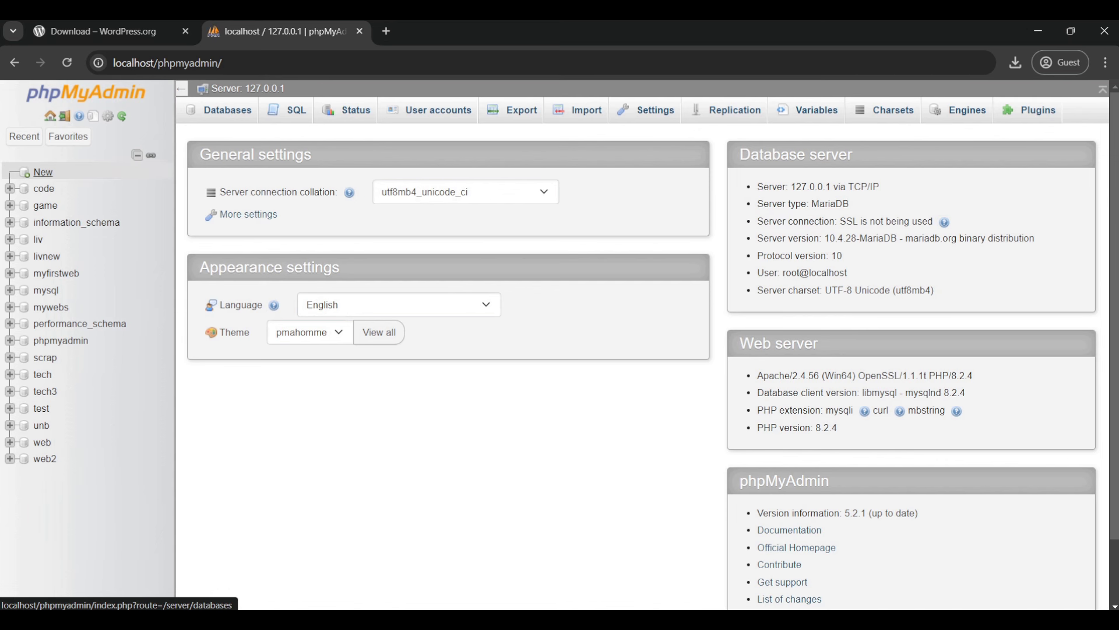
# Step: Create an empty database named wordpresssite in phpMyAdmin
pyautogui.click(43, 172)
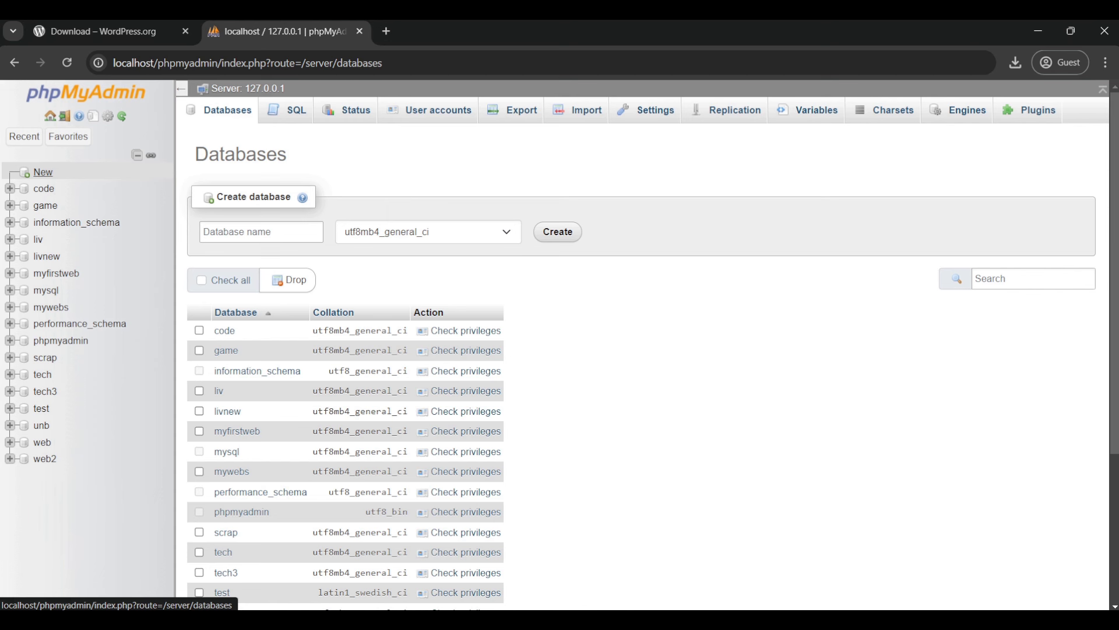
pyautogui.click(42, 172)
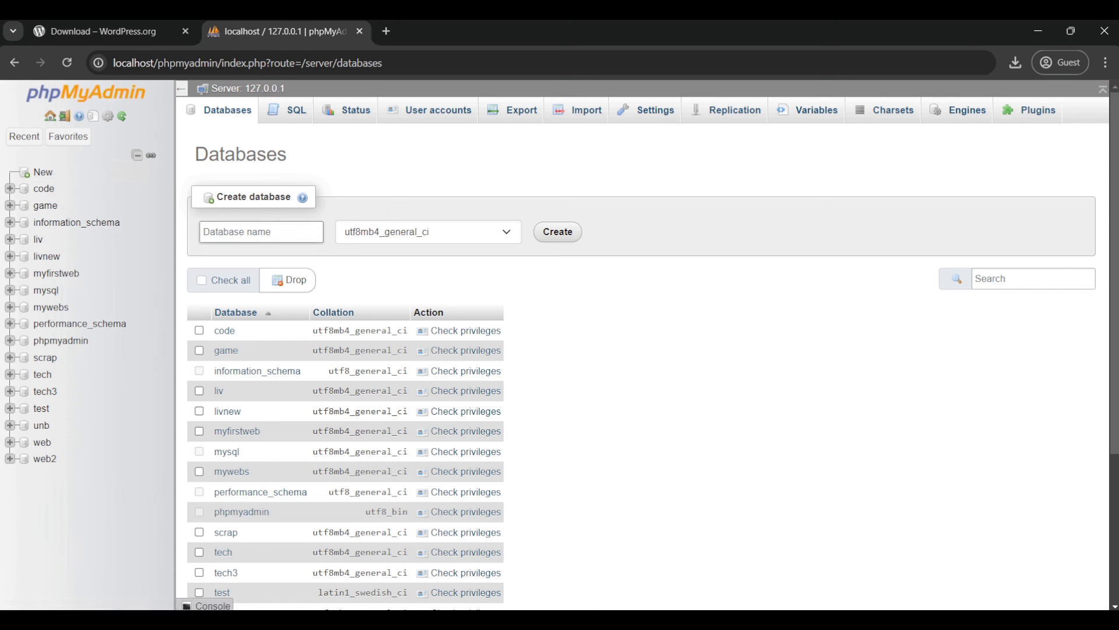
pyautogui.write('wordpresssite')
pyautogui.press('Return')
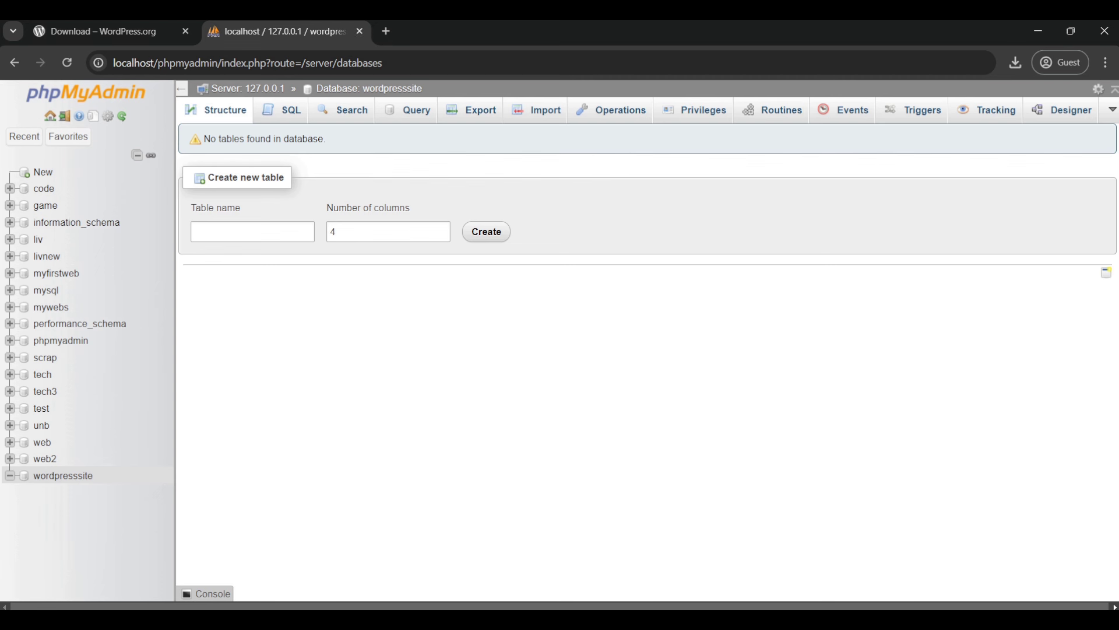
pyautogui.click(386, 31)
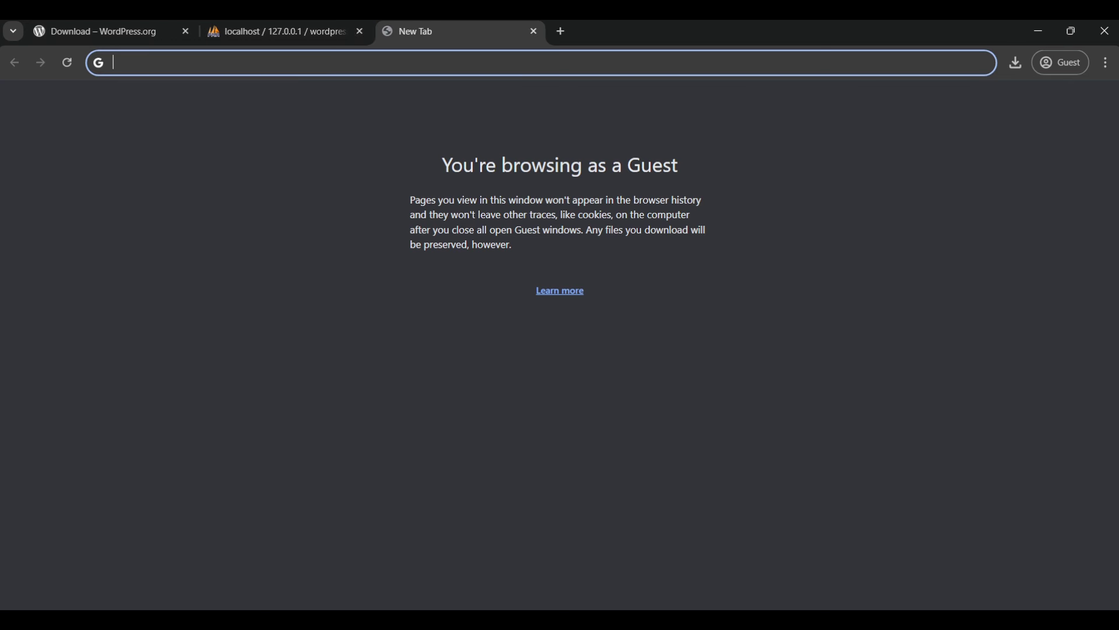
# Step: Load localhost/mywordpresssite in the new tab to start the WordPress setup
pyautogui.write('local')
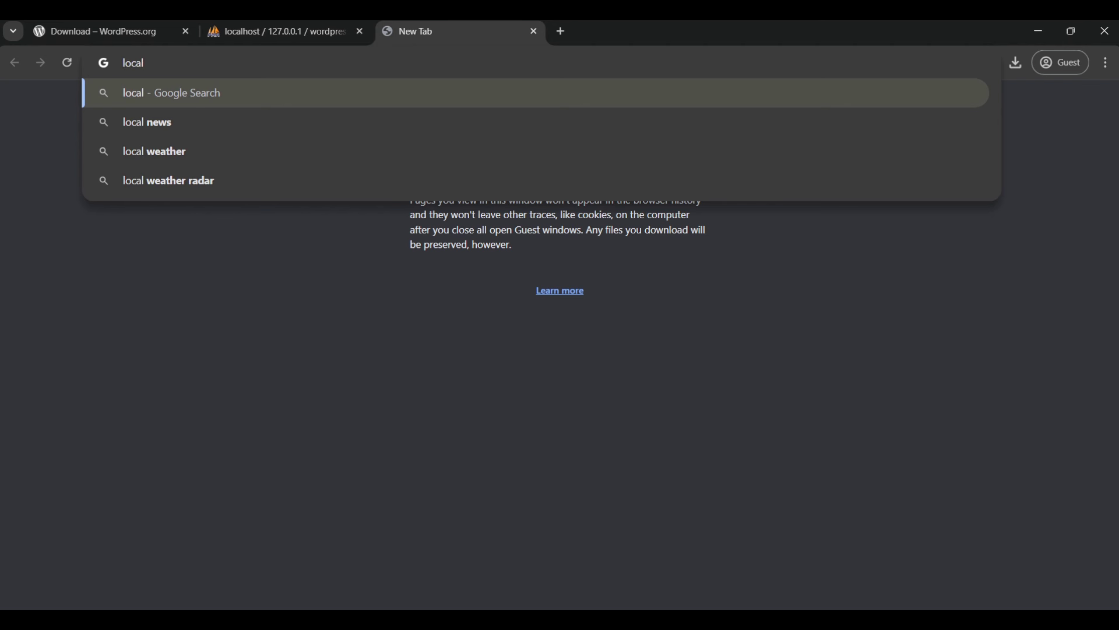
pyautogui.write('hos')
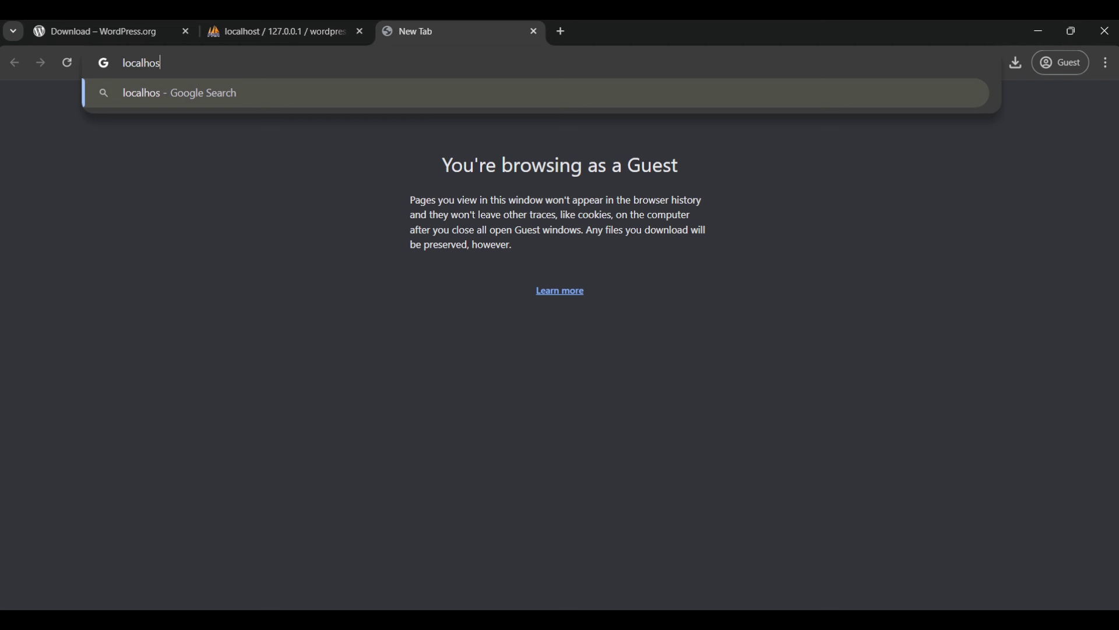
pyautogui.write('t')
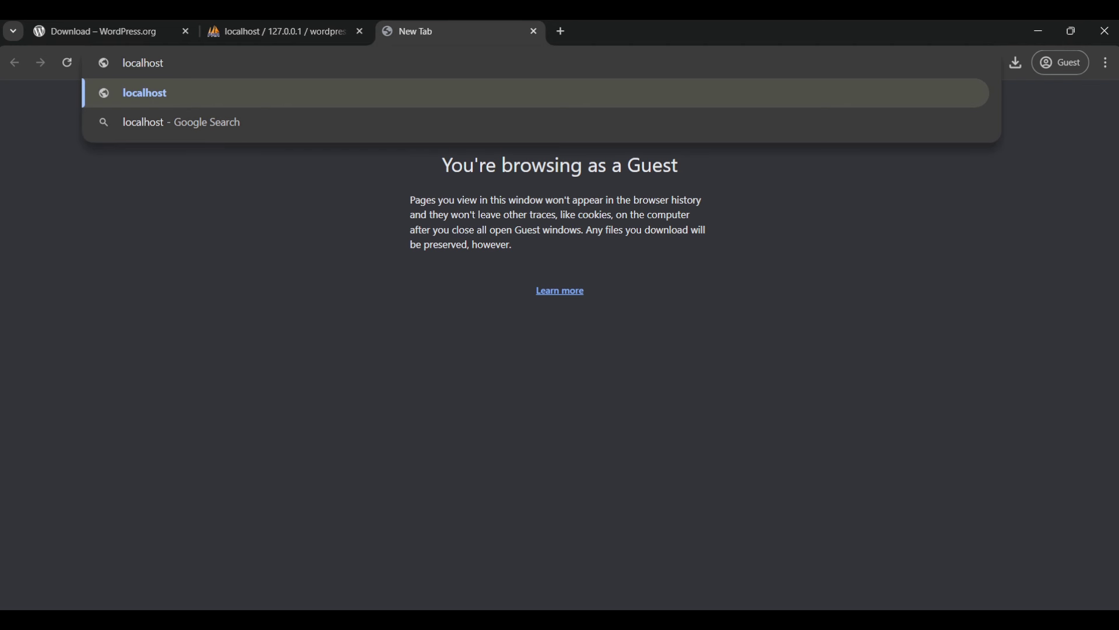
pyautogui.write('/myw')
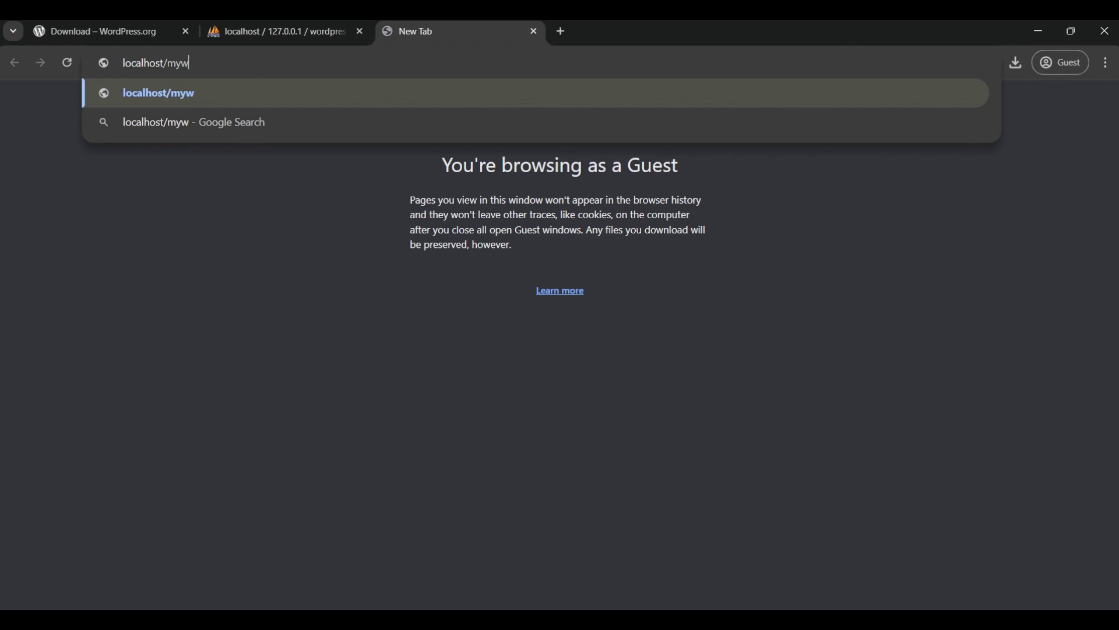
pyautogui.write('ordp')
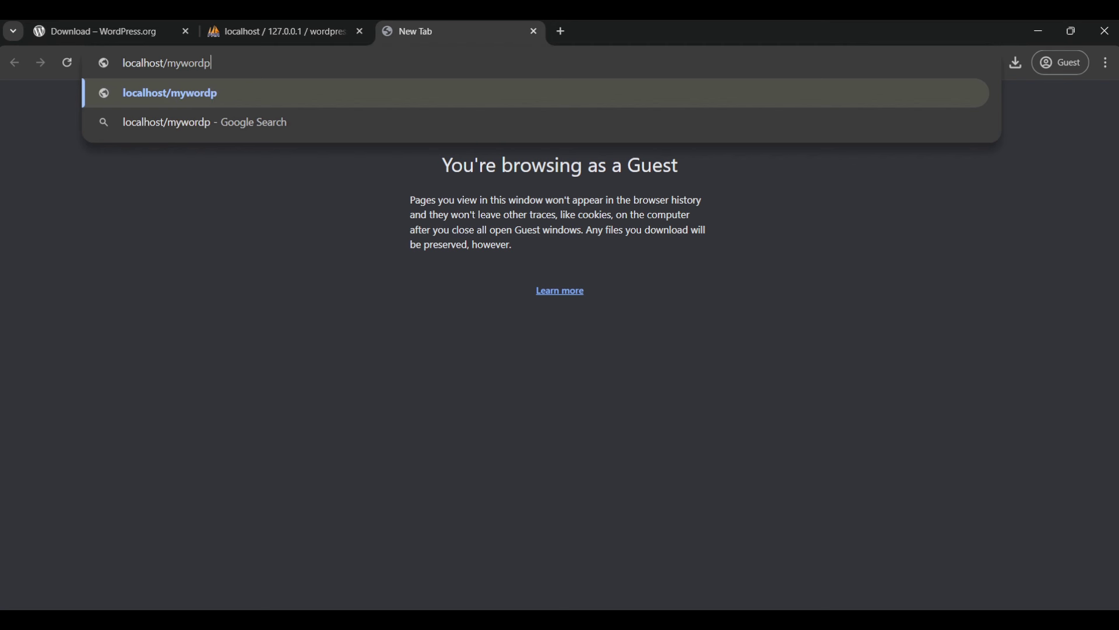
pyautogui.write('ress')
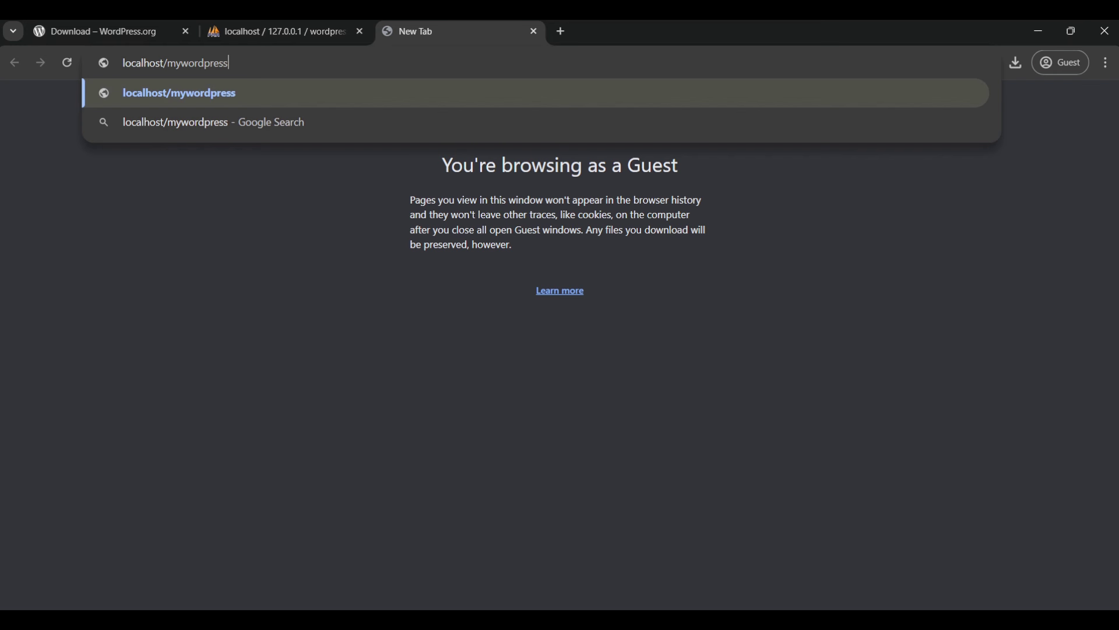
pyautogui.write('site')
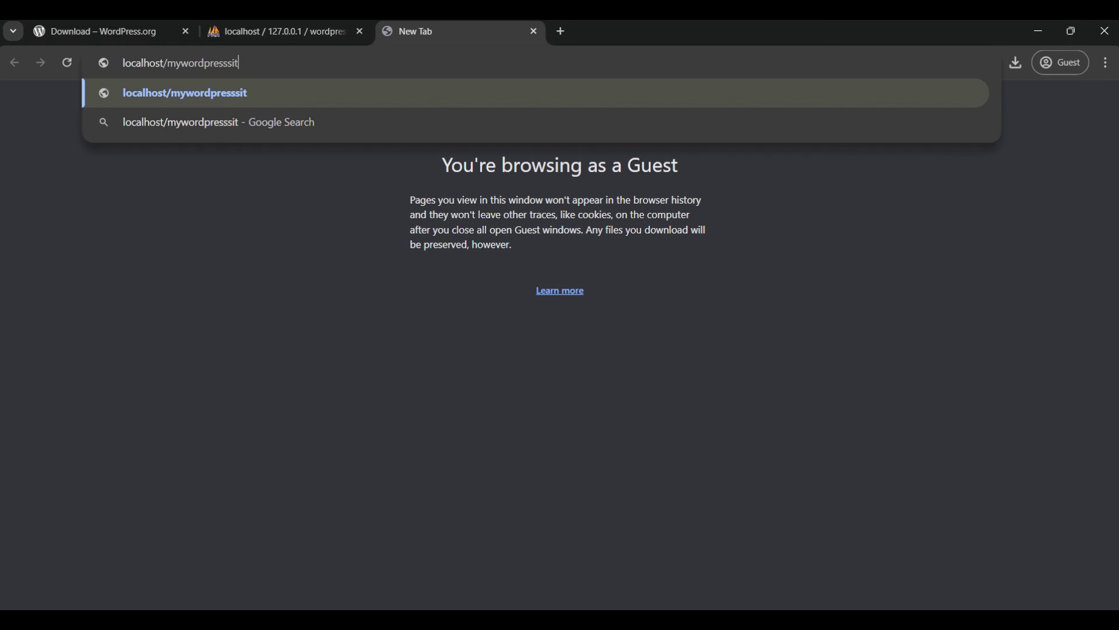
pyautogui.press('Return')
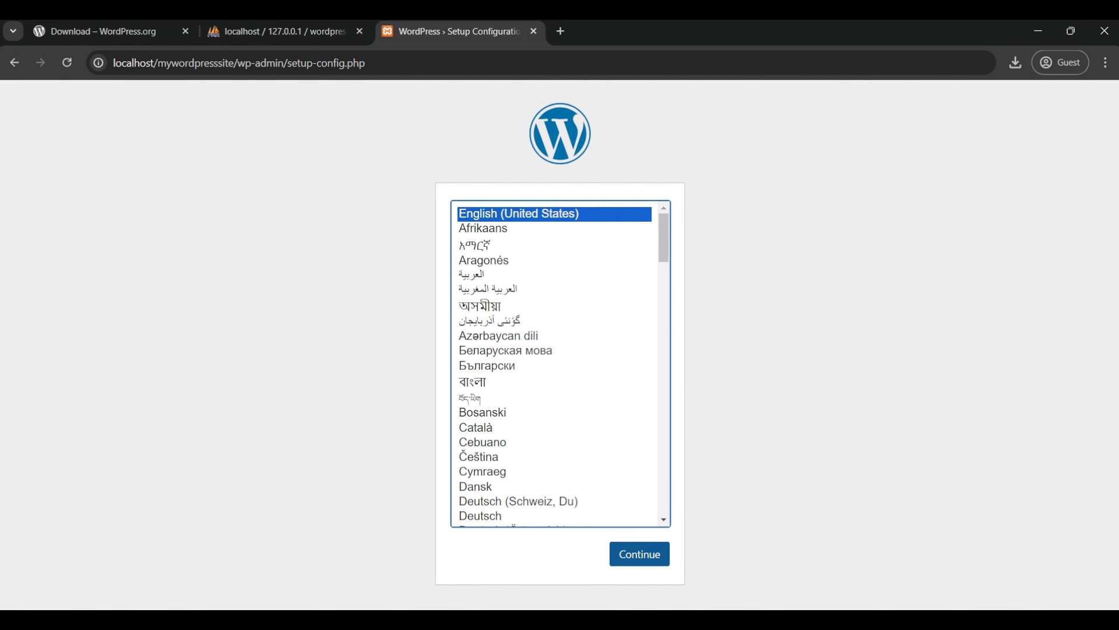
# Step: Choose English (United States) and enter wordpresssite as the database name, copied from phpMyAdmin
pyautogui.press('Tab')
pyautogui.press('Return')
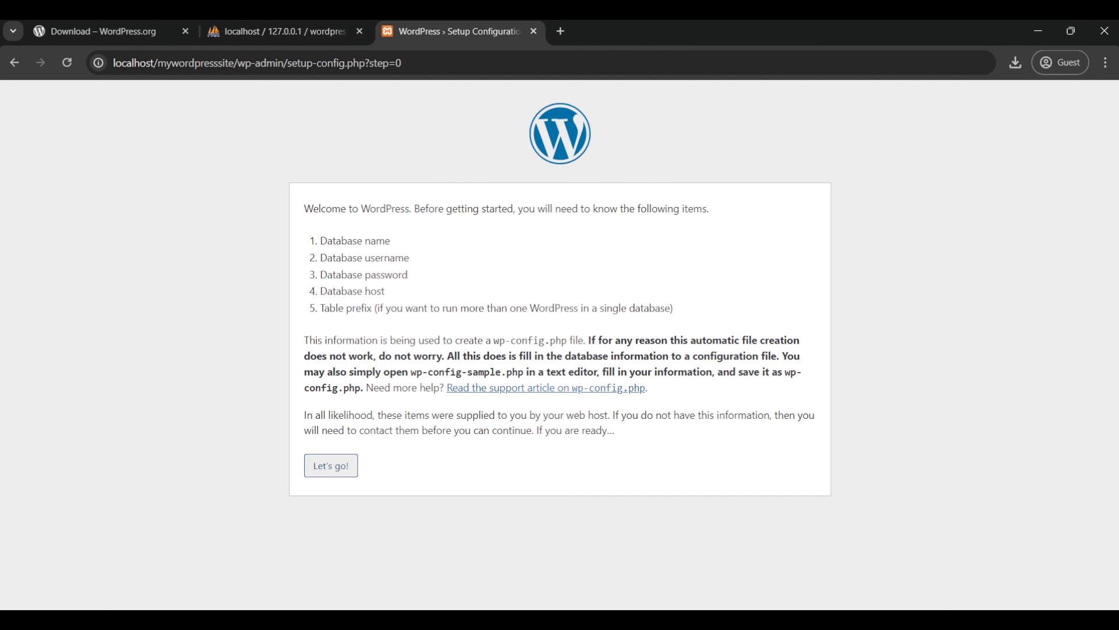
pyautogui.click(330, 465)
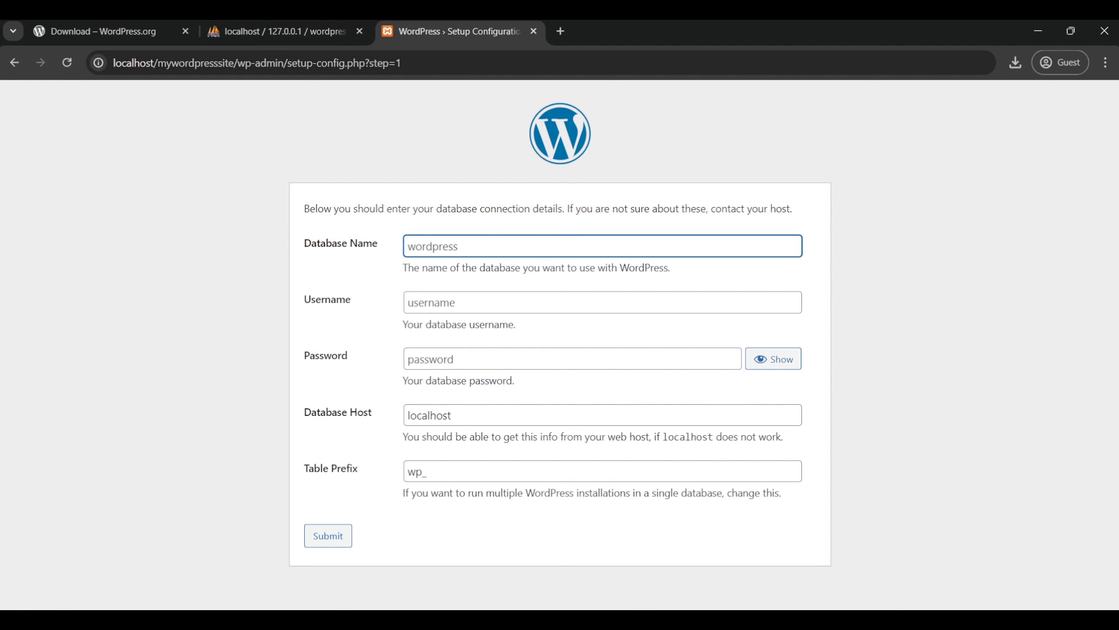
pyautogui.write('wordpresssite')
pyautogui.hotkey('ctrl', 'a')
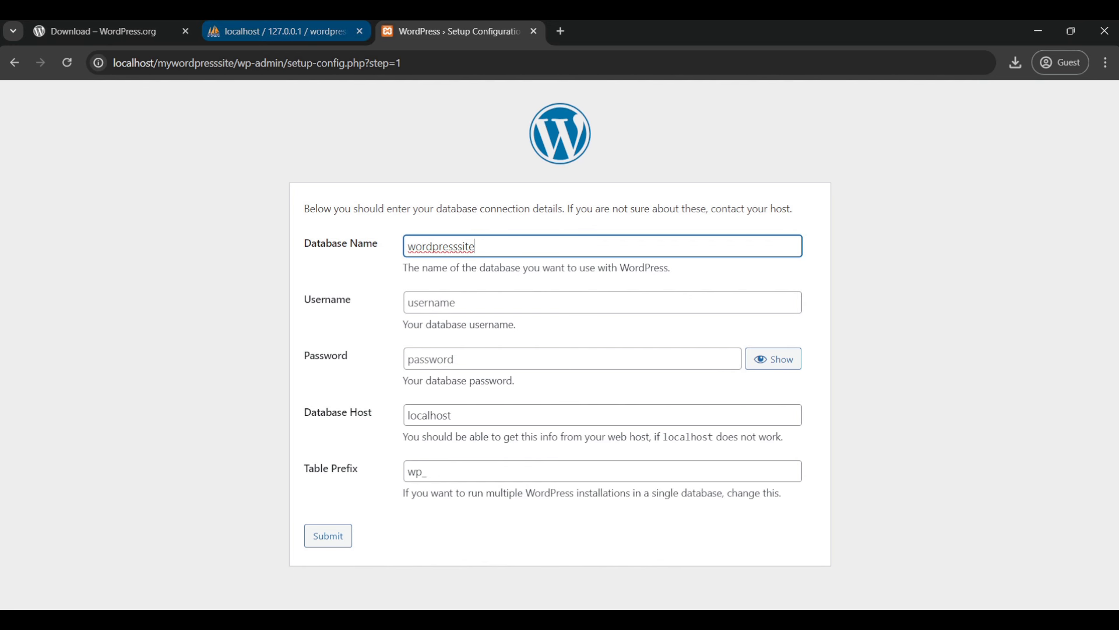
pyautogui.click(280, 31)
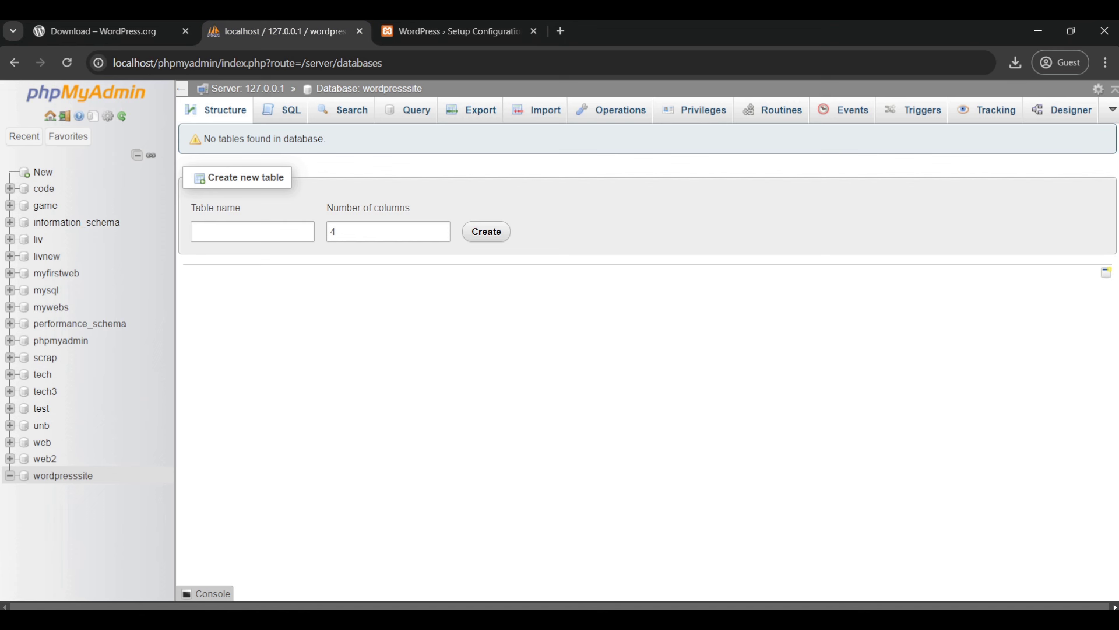
pyautogui.moveTo(95, 475); pyautogui.dragTo(34, 475)
pyautogui.hotkey('ctrl', 'c')
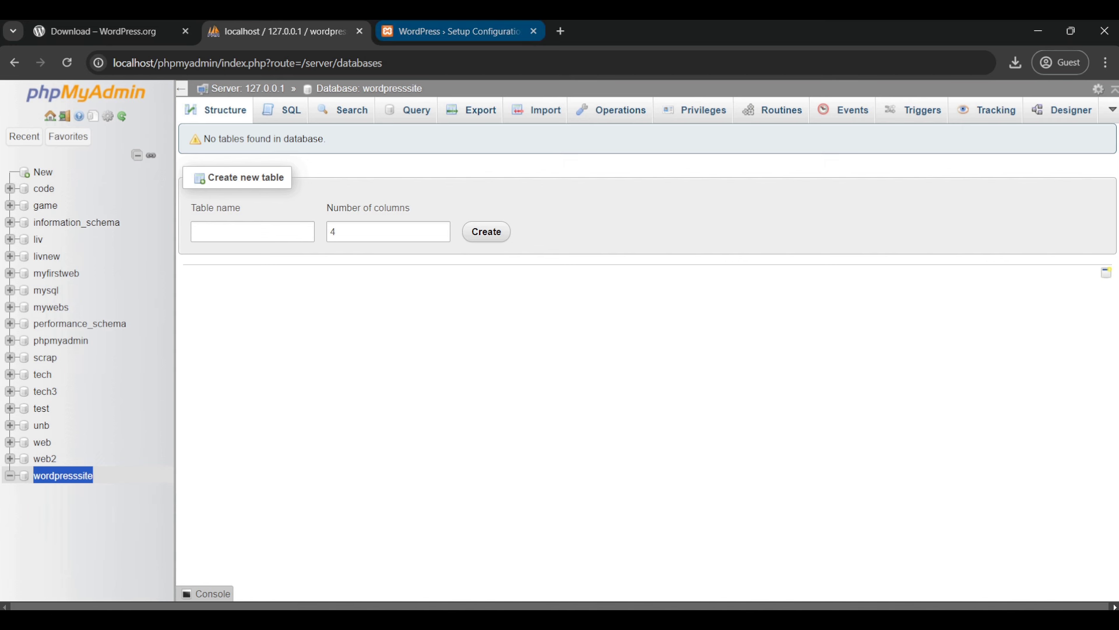
pyautogui.click(452, 31)
pyautogui.hotkey('ctrl', 'v')
pyautogui.hotkey('ctrl', 'a')
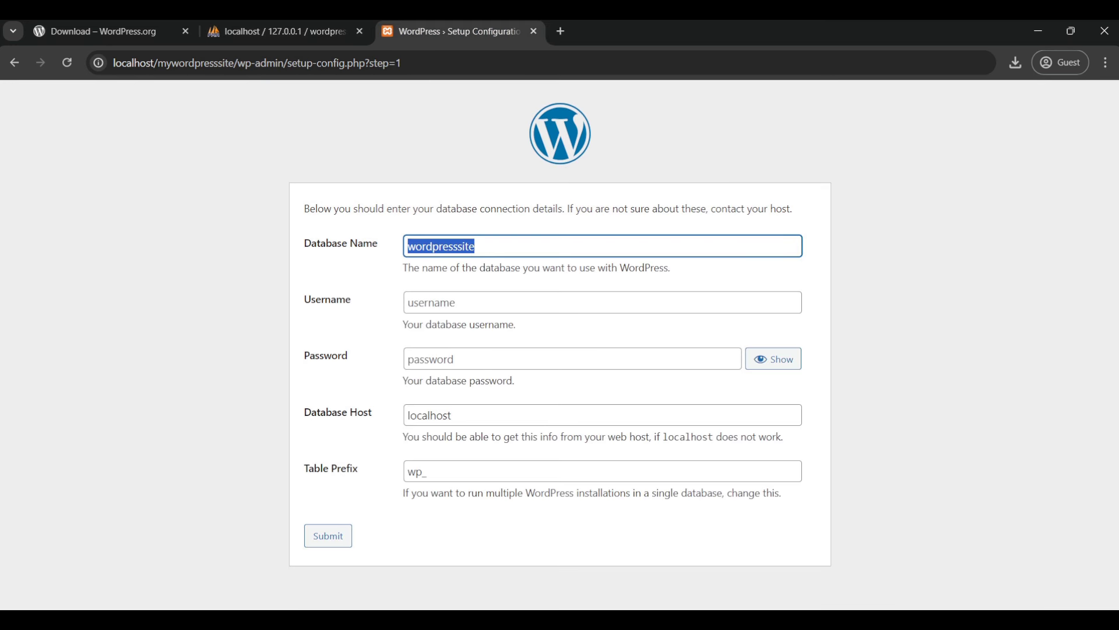
pyautogui.press('Right')
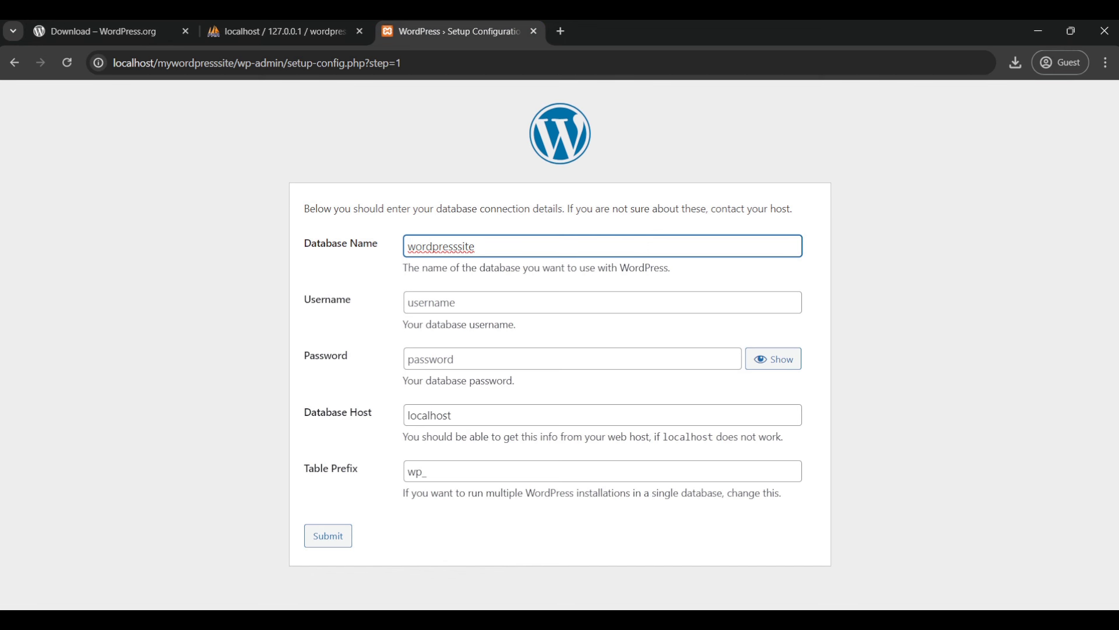
# Step: Enter root as the database username, submit, and run the installation
pyautogui.click(408, 302)
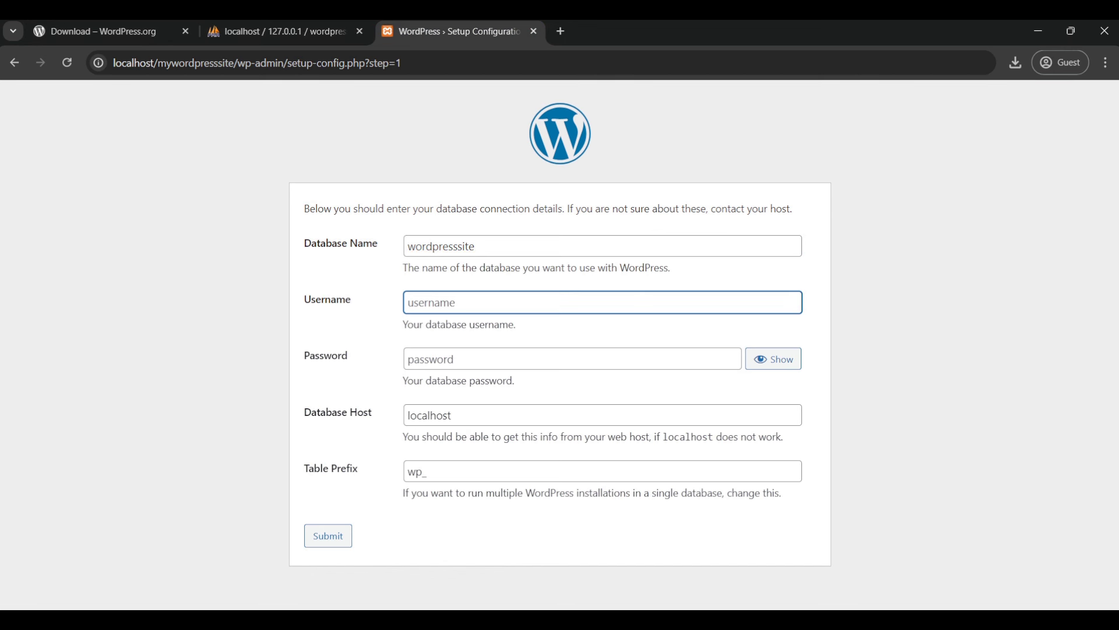
pyautogui.write('root')
pyautogui.click(328, 535)
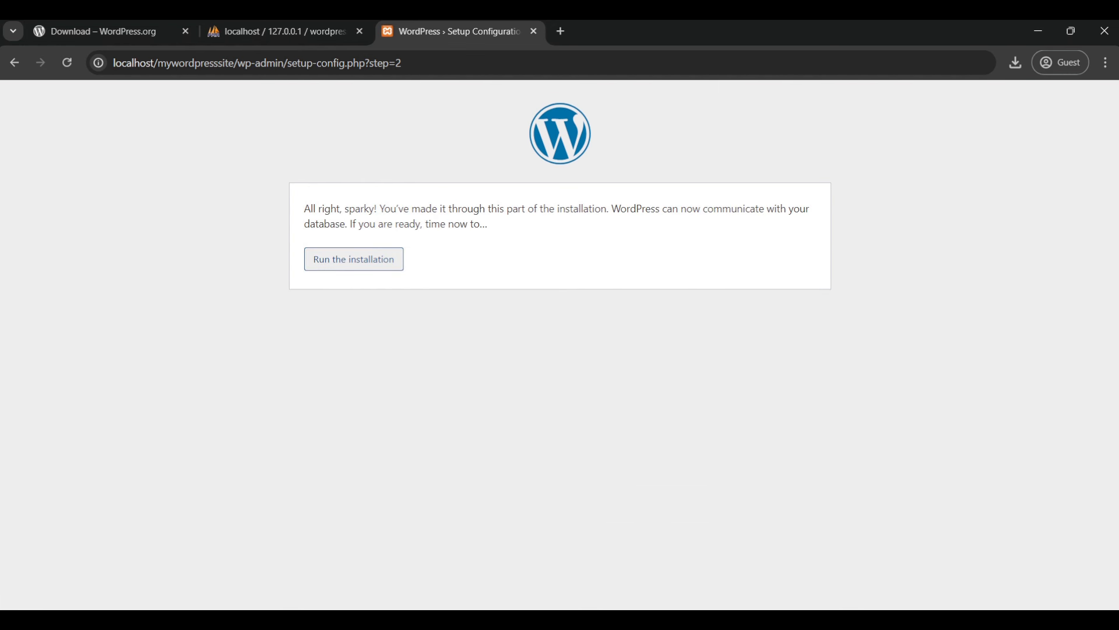
pyautogui.click(353, 259)
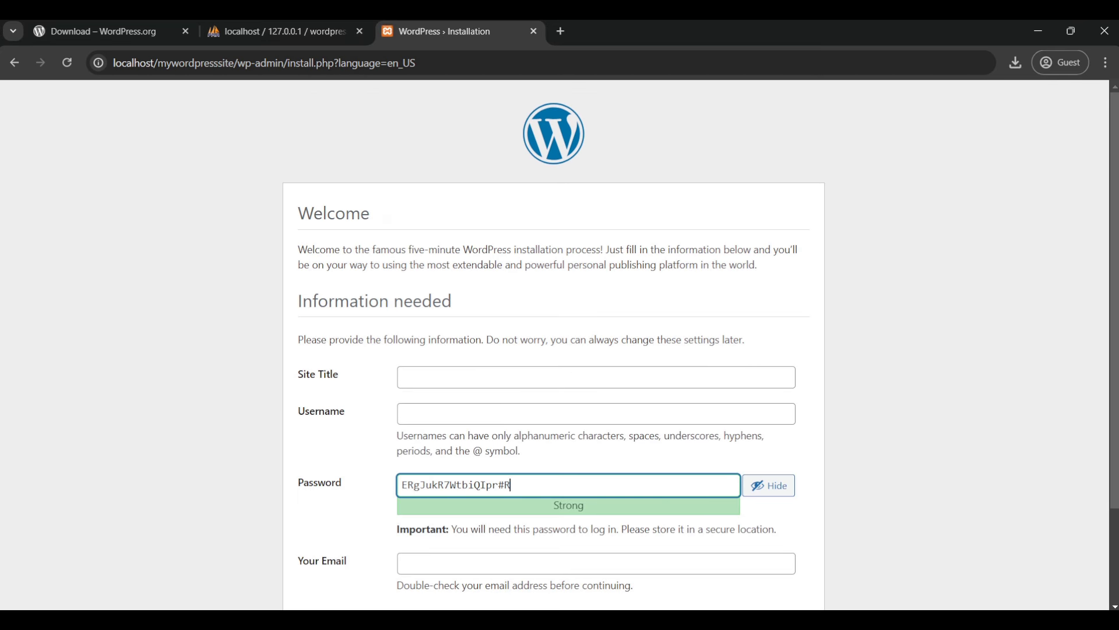
# Step: Enter site title 'My Wordpresss Website', username admin, and the admin password
pyautogui.click(408, 377)
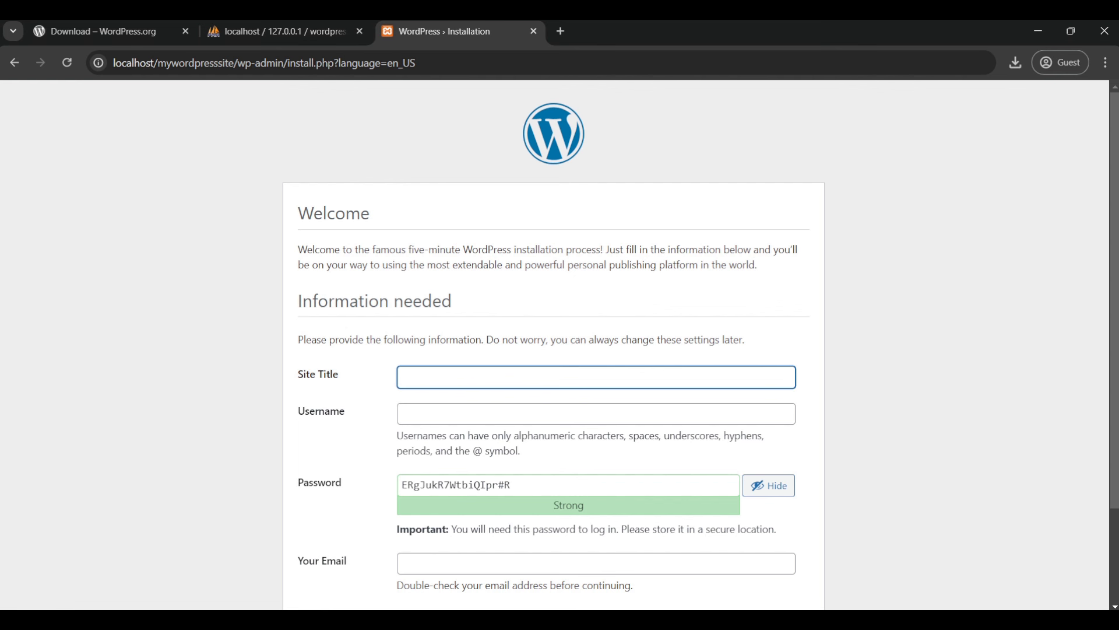
pyautogui.write('My Wordpresss')
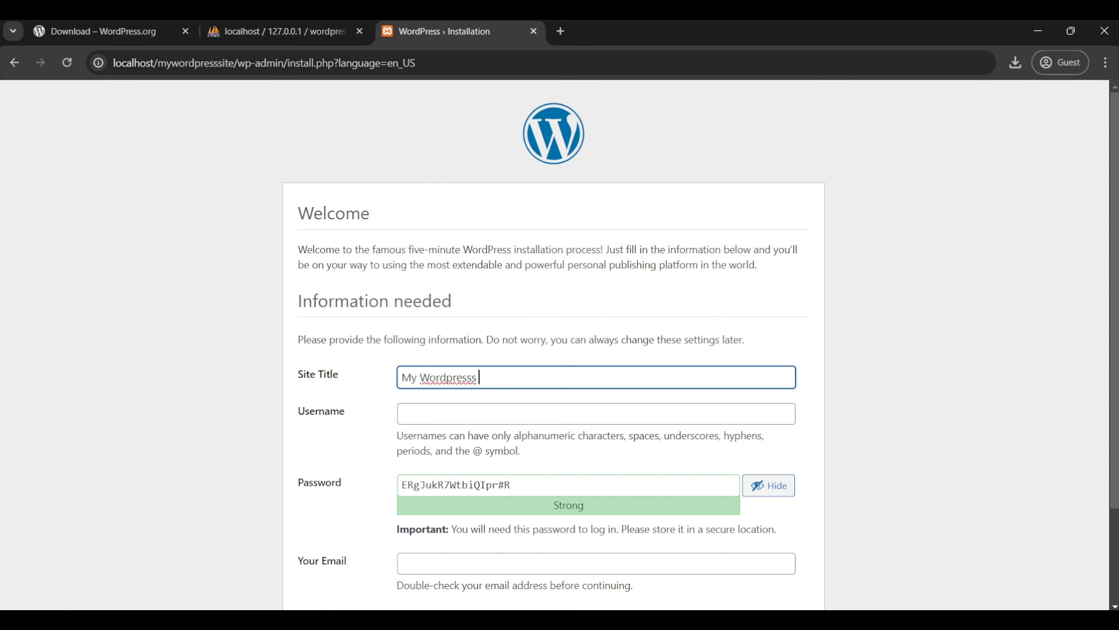
pyautogui.write(' Website')
pyautogui.click(402, 414)
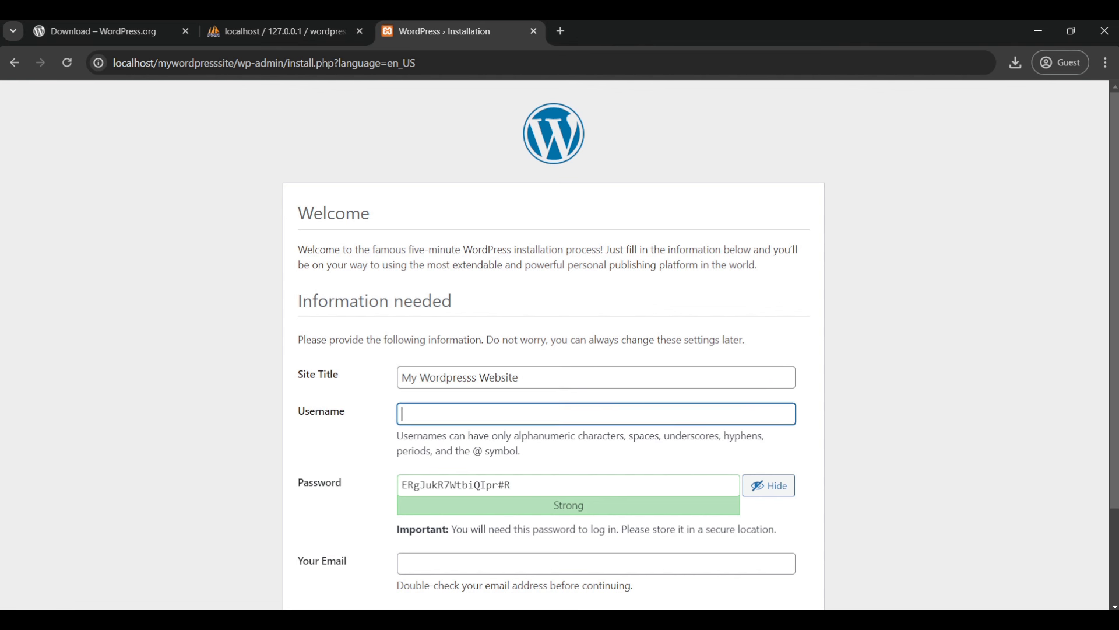
pyautogui.write('admin')
pyautogui.press('Tab')
pyautogui.write('admi')
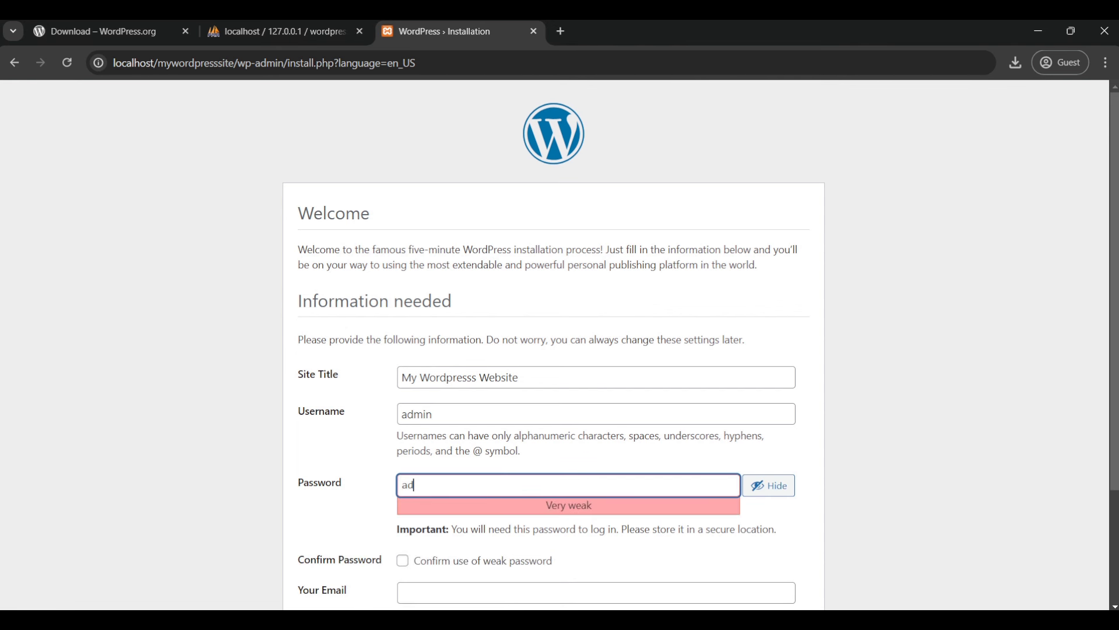
pyautogui.write('n@123')
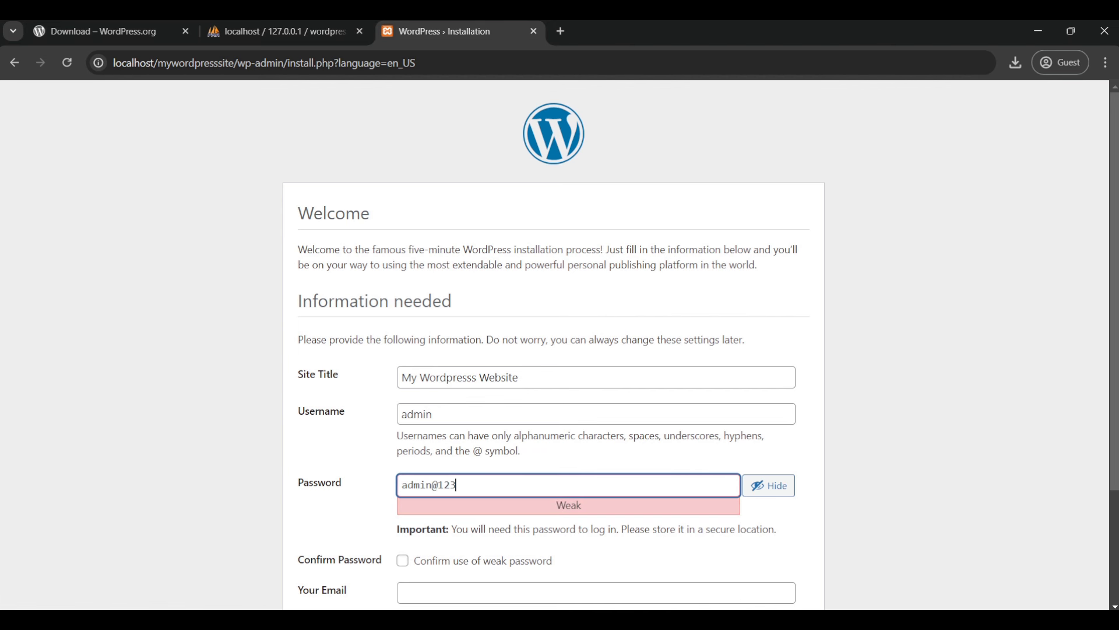
# Step: Confirm use of the weak password and submit the installation form
pyautogui.scroll(-3, 554, 344)
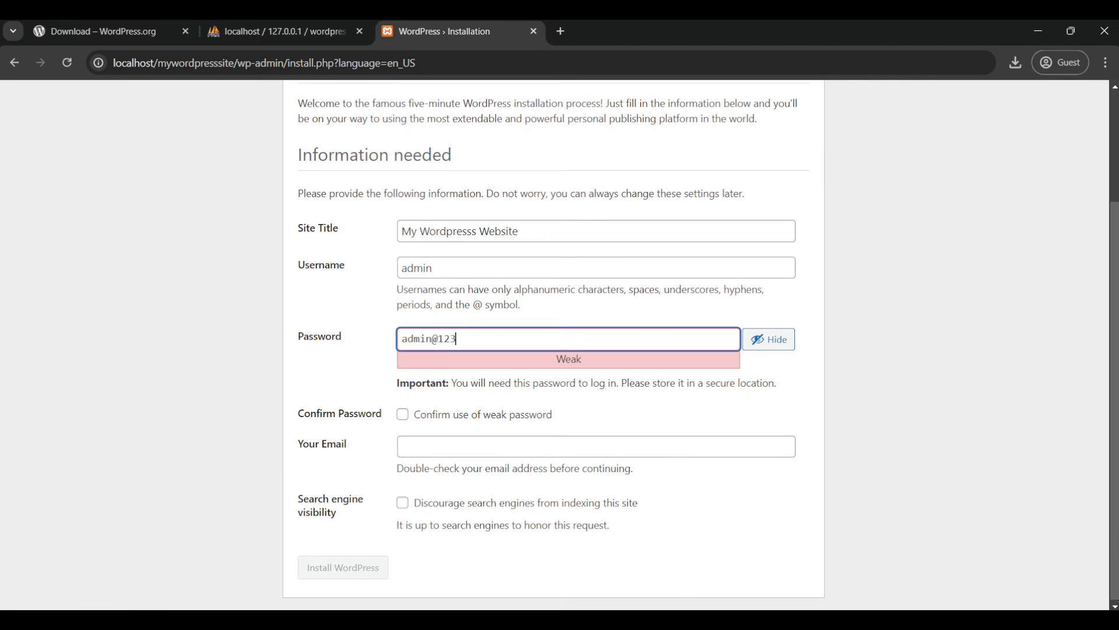
pyautogui.click(402, 413)
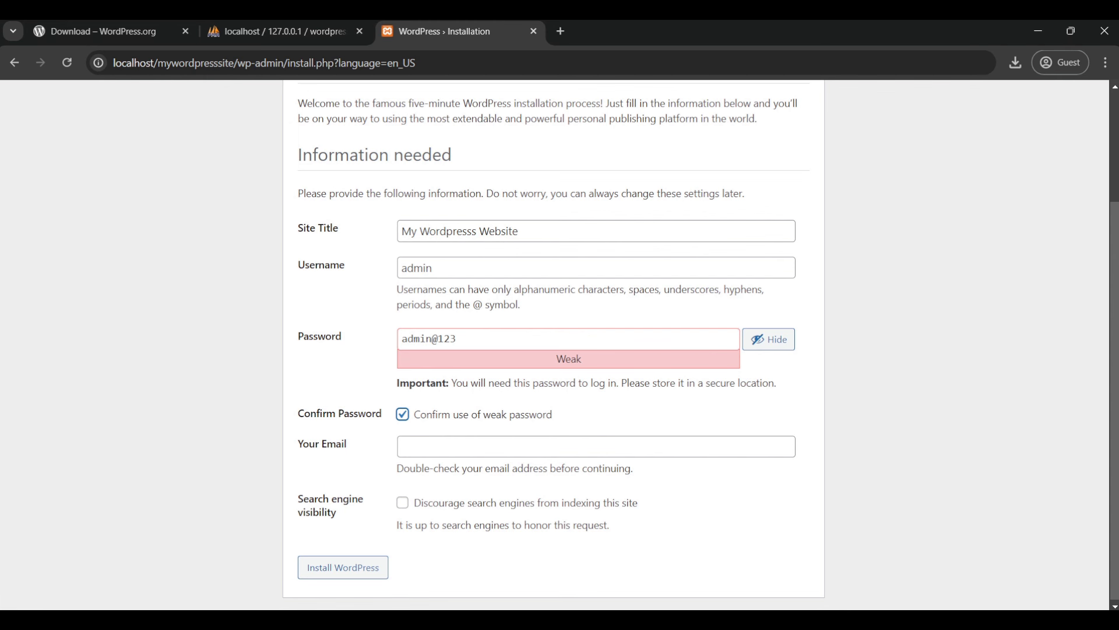
pyautogui.click(343, 567)
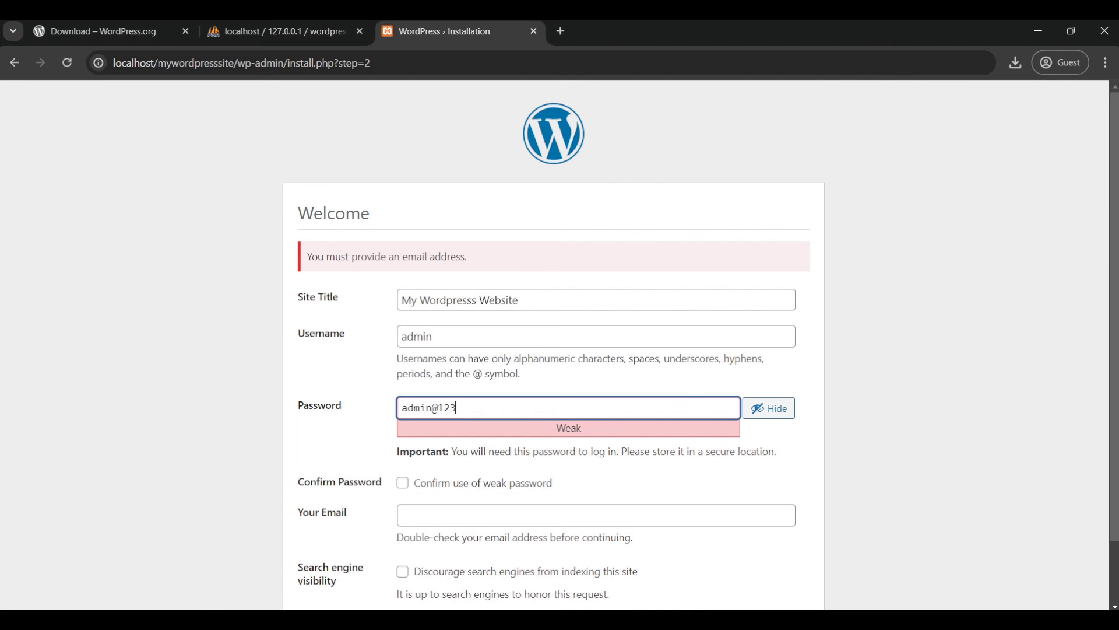
# Step: Fill in the administrator's e-mail address in the Your Email field
pyautogui.scroll(-1, 560, 344)
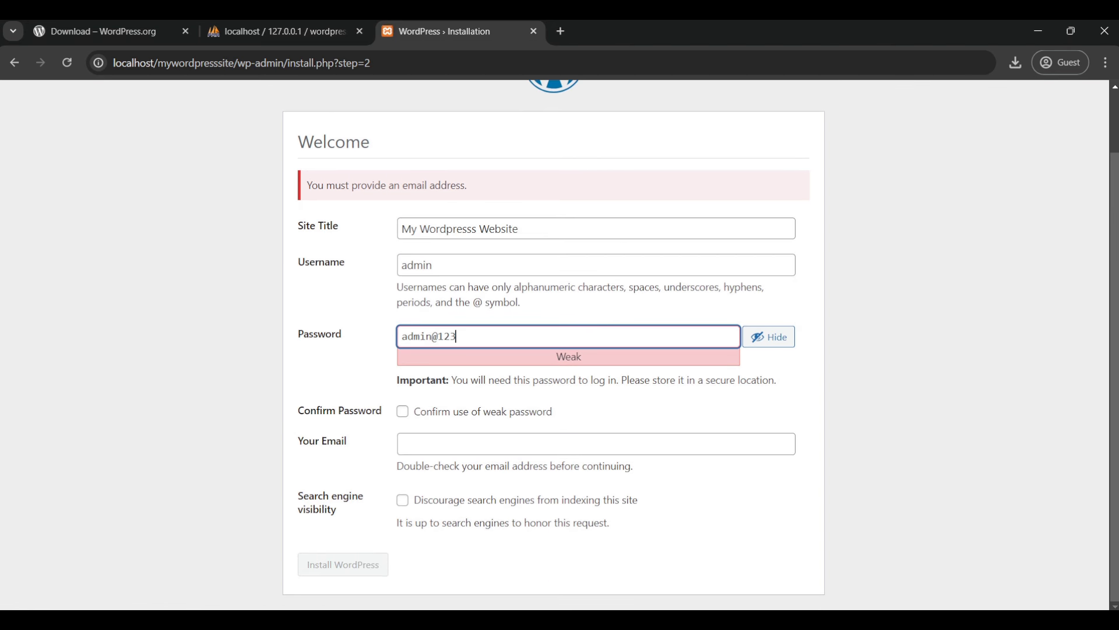
pyautogui.click(408, 444)
pyautogui.write('admi')
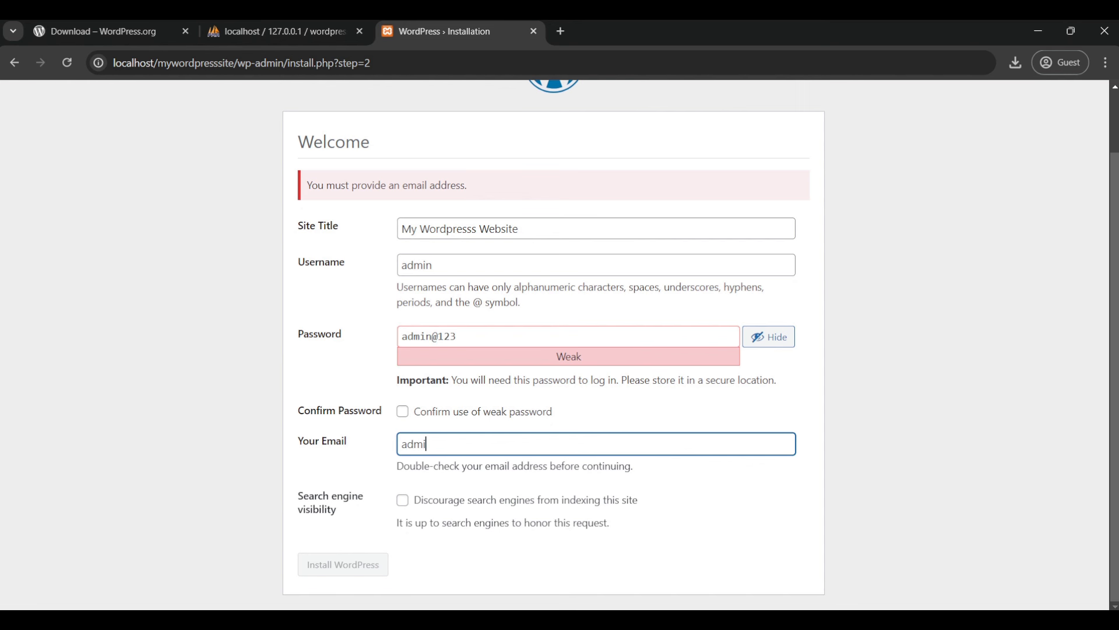
pyautogui.write('n@mywordpresssite')
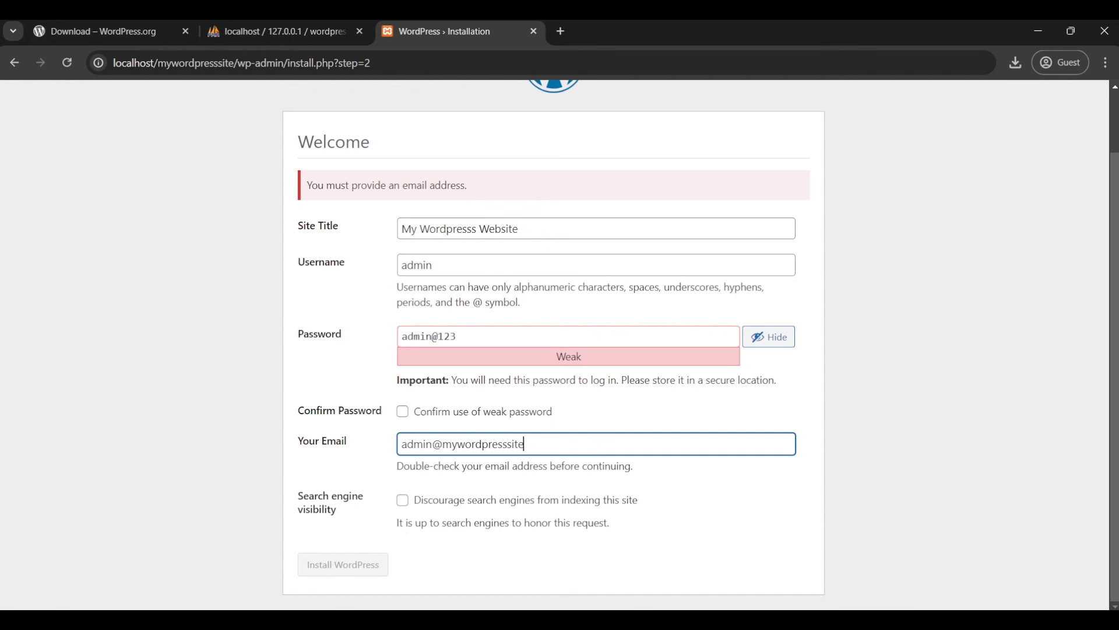
pyautogui.write('.com')
# Step: Reconfirm the weak password, install WordPress, and proceed to the login page
pyautogui.click(402, 411)
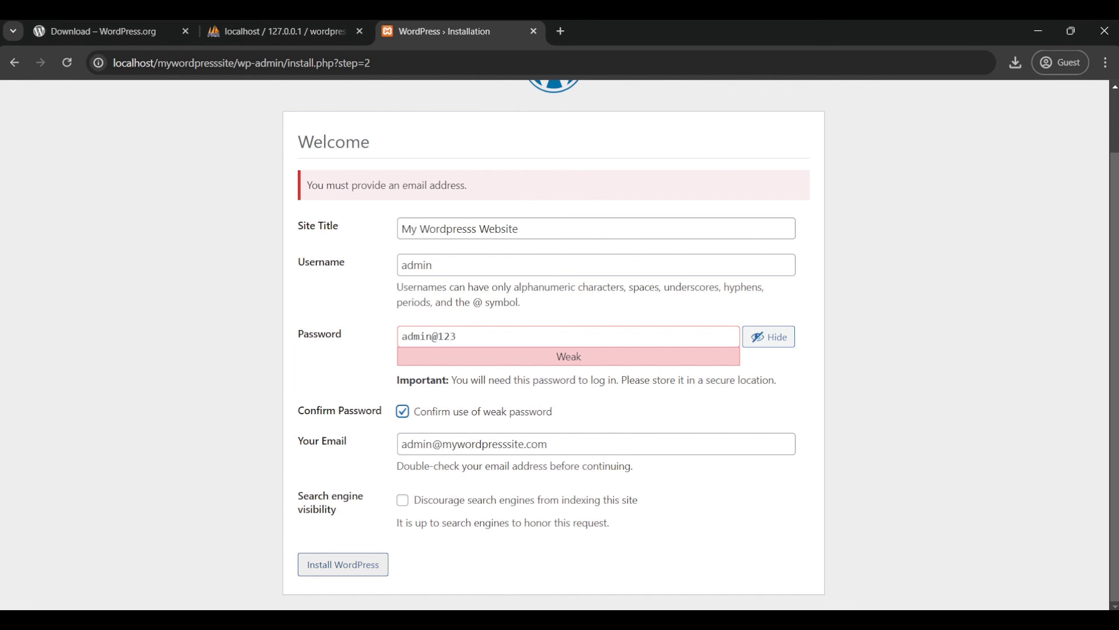
pyautogui.click(343, 564)
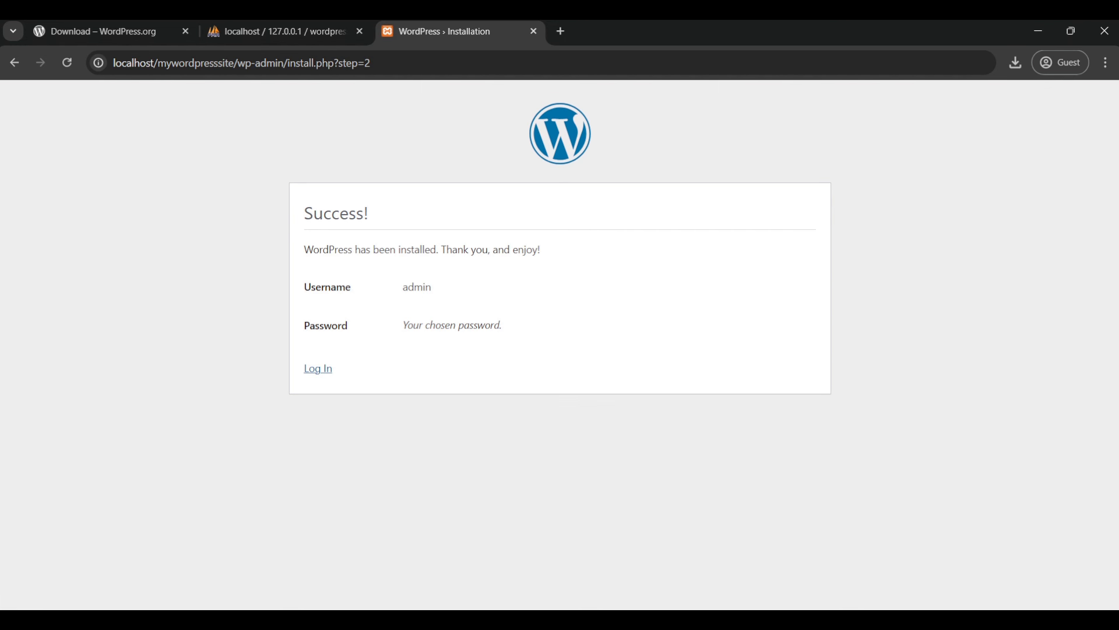
pyautogui.click(317, 368)
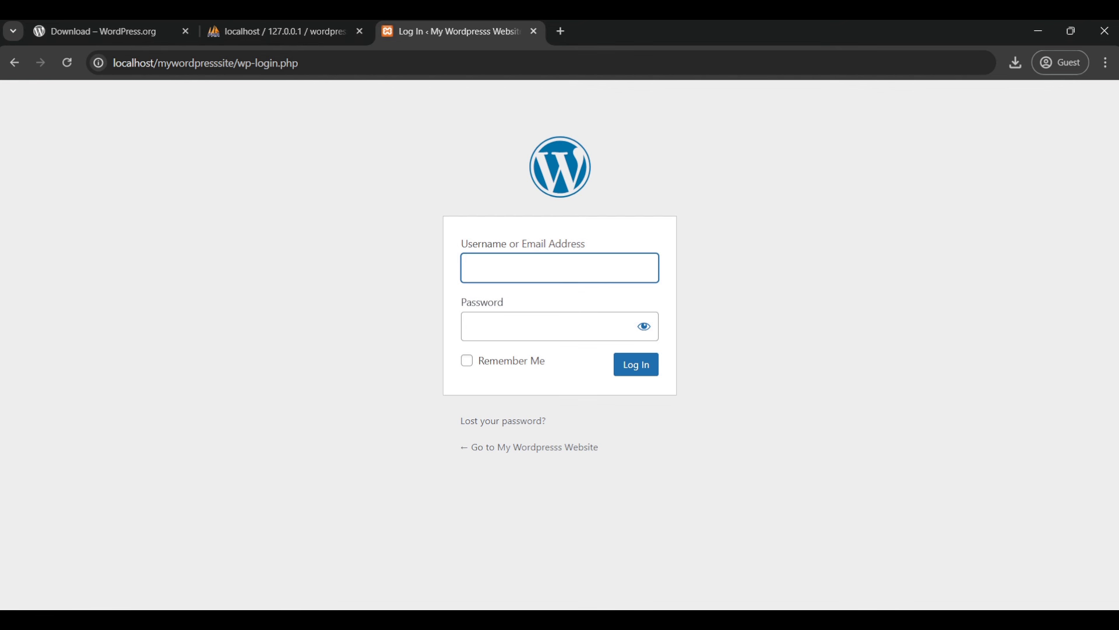
# Step: Log in to the Dashboard as admin with the account password
pyautogui.write('admin')
pyautogui.press('Tab')
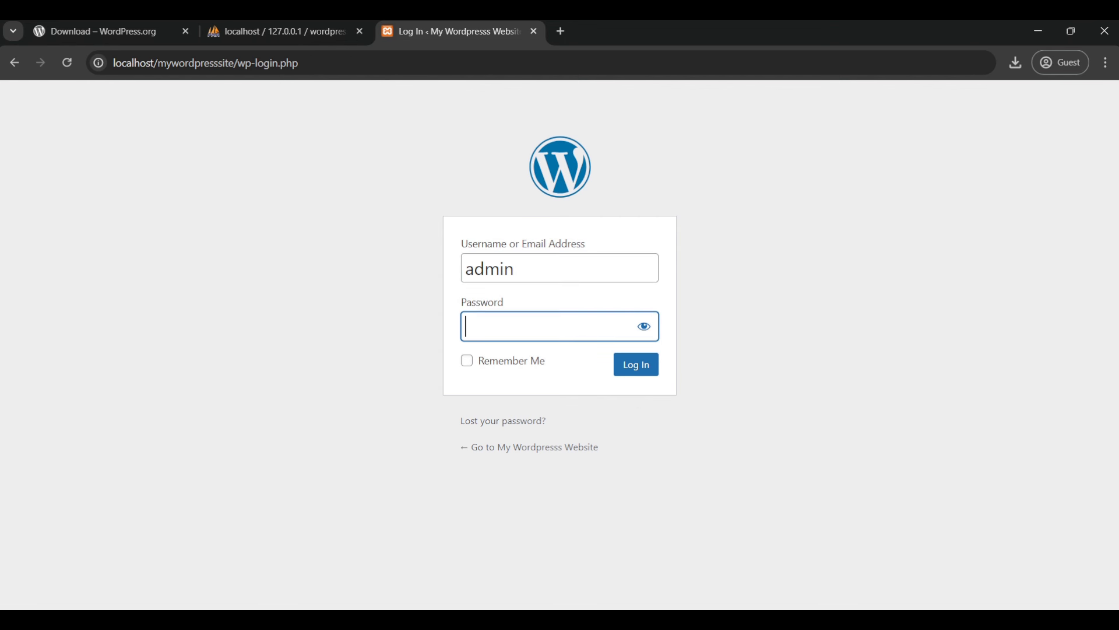
pyautogui.write('admin')
pyautogui.write('123')
pyautogui.click(636, 365)
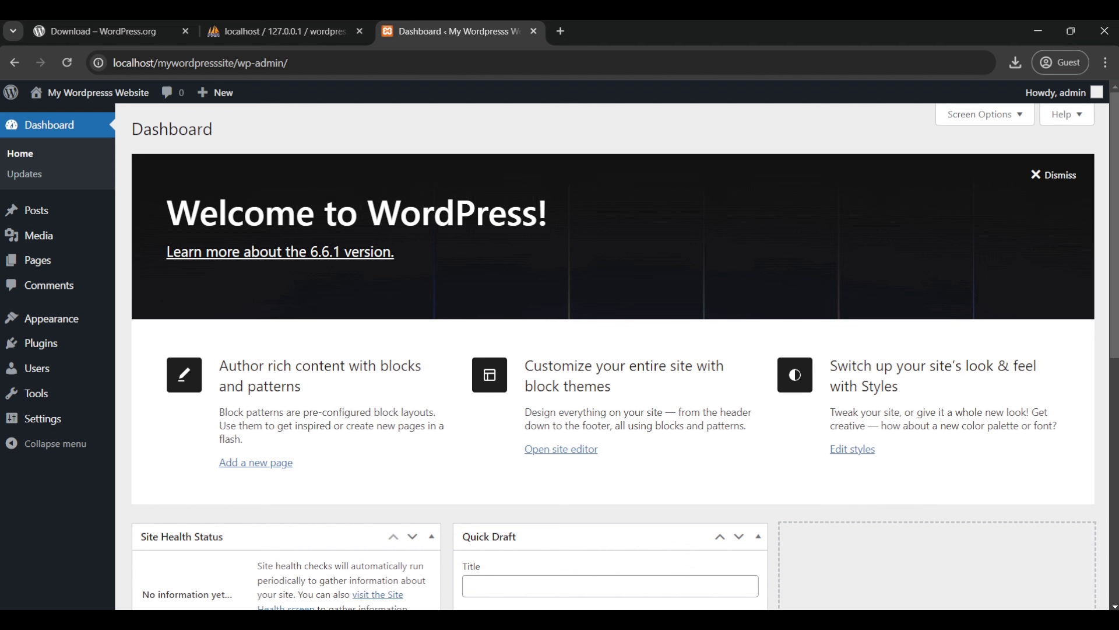
pyautogui.moveTo(52, 318)
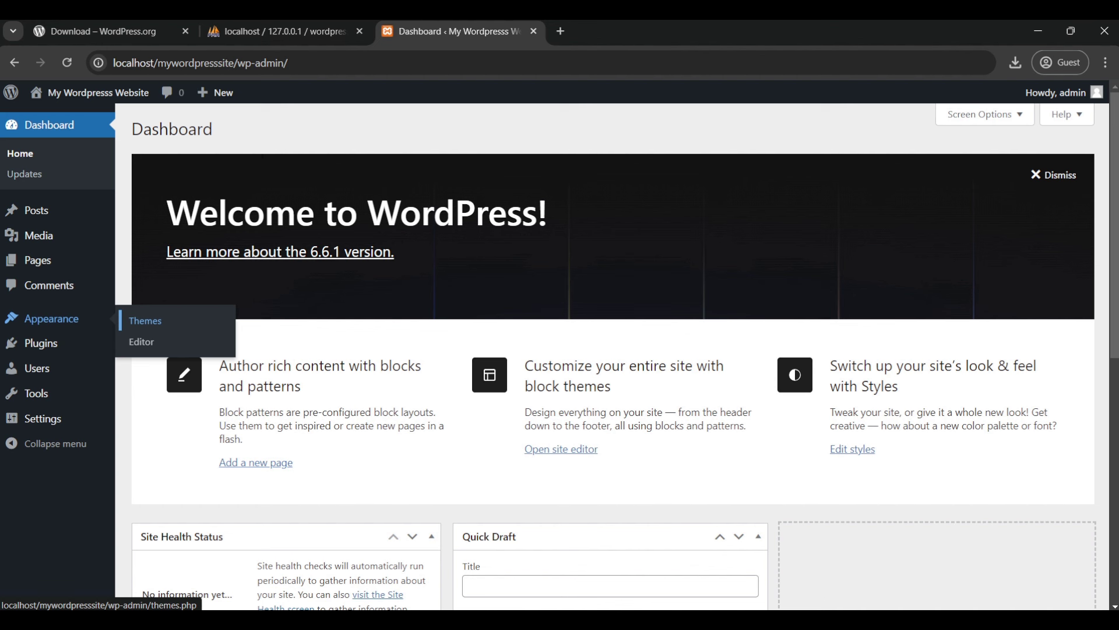
pyautogui.moveTo(167, 213); pyautogui.dragTo(547, 213)
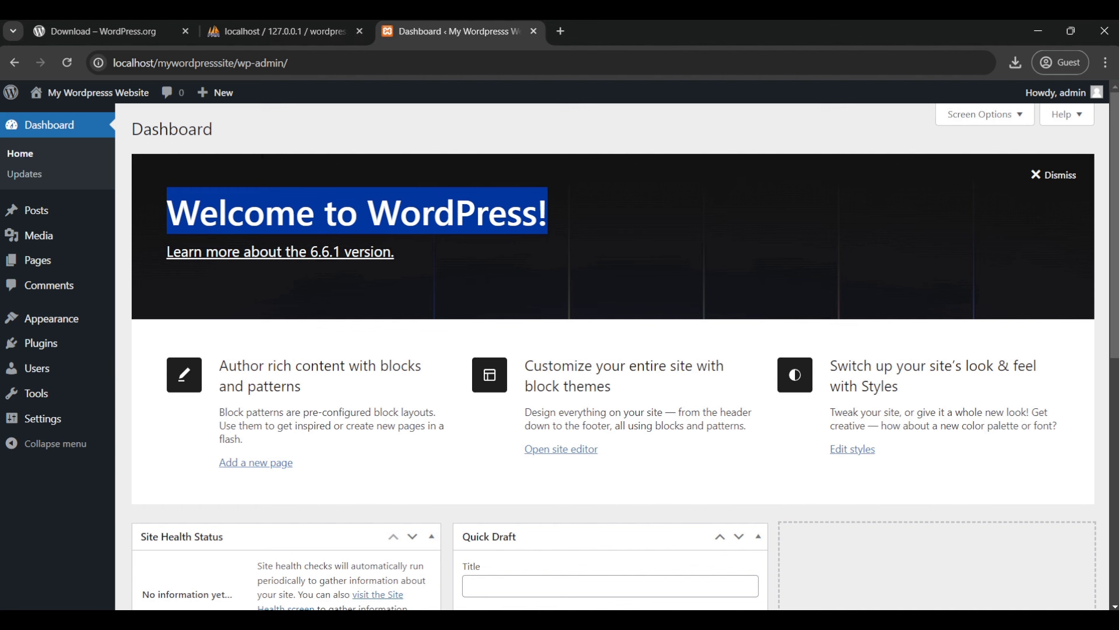
pyautogui.click(254, 217)
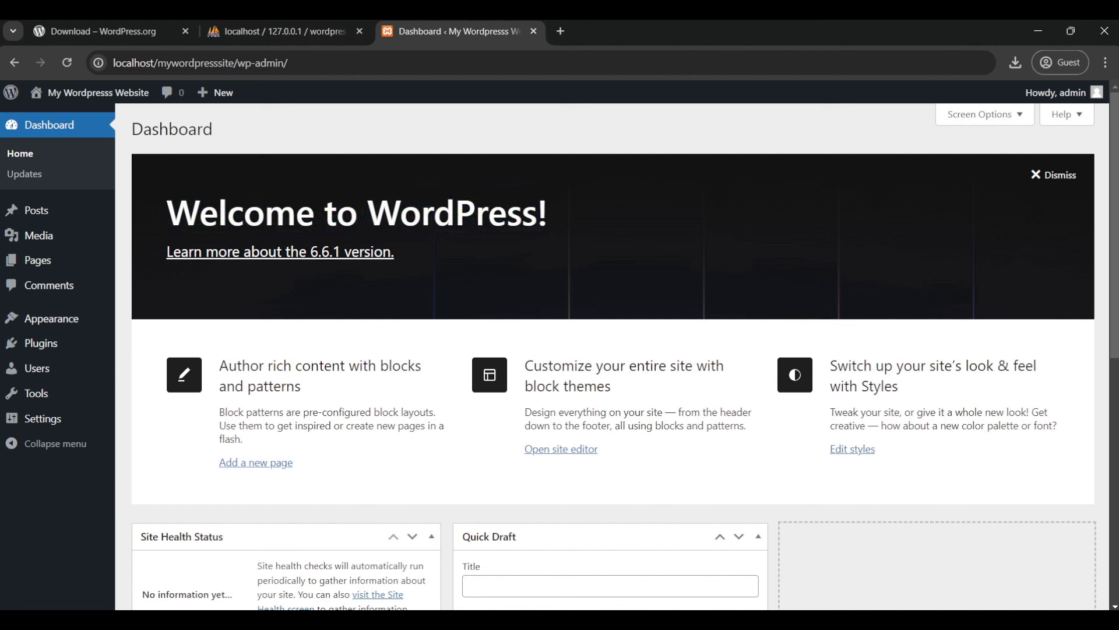
pyautogui.moveTo(168, 212); pyautogui.dragTo(547, 213)
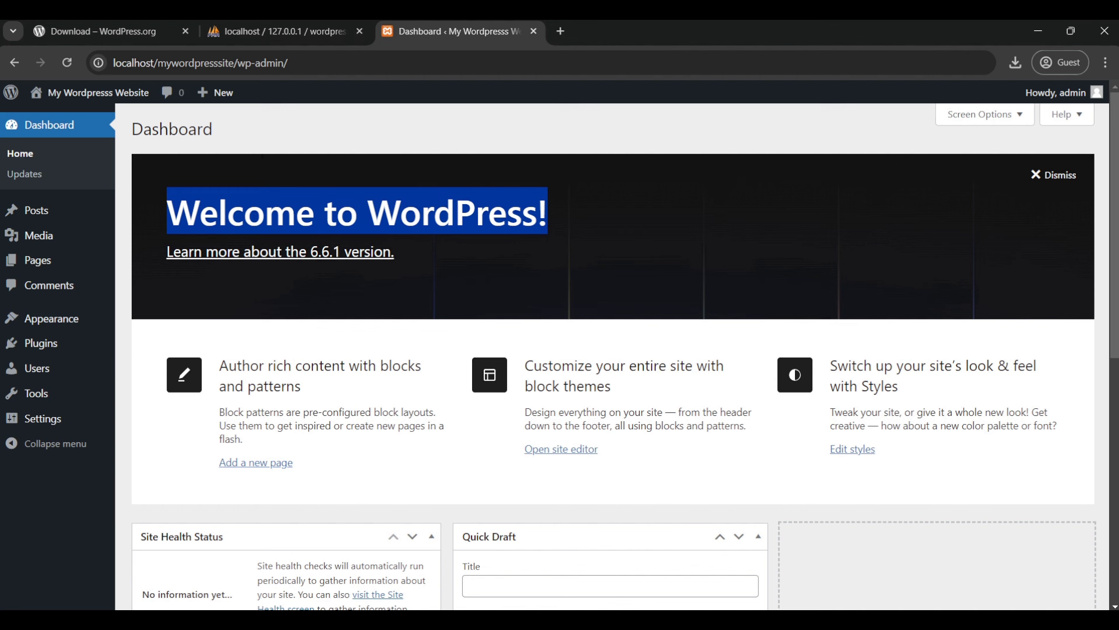
pyautogui.click(411, 216)
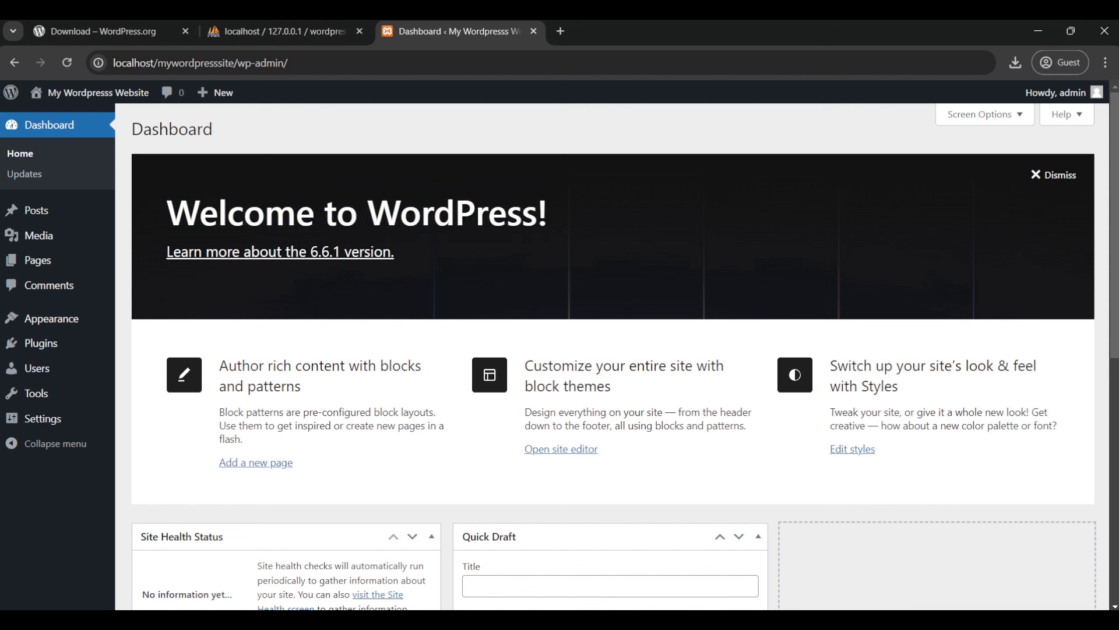